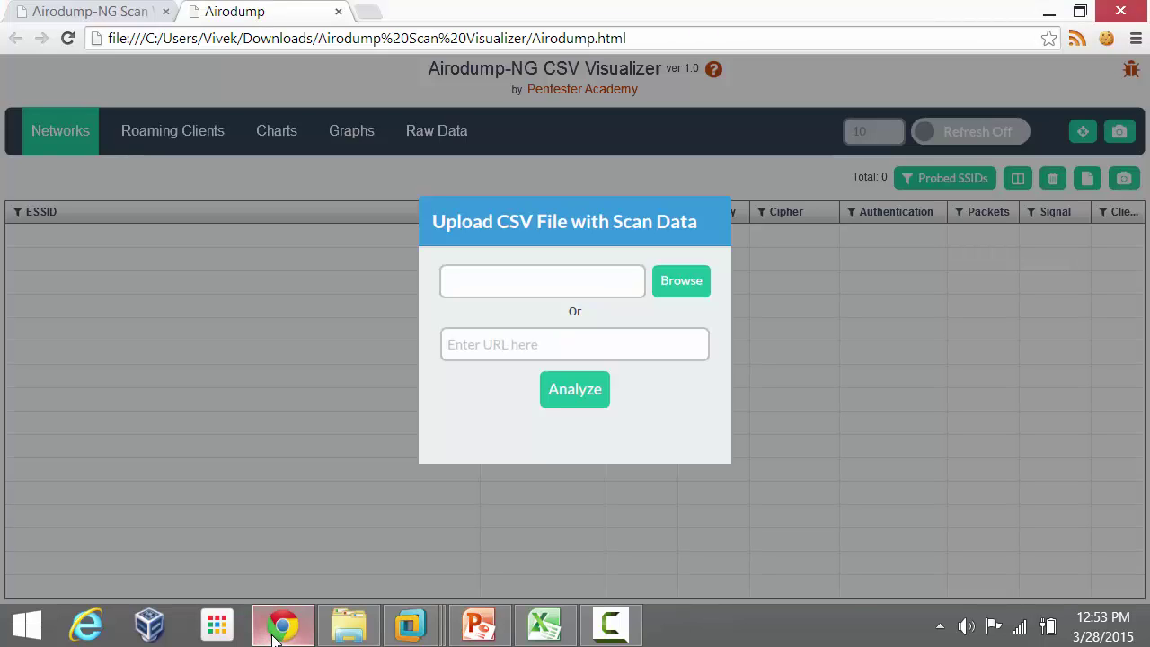
# Load and analyze the bu-01.csv scan file to list its 250 networks.
pyautogui.click(682, 281)
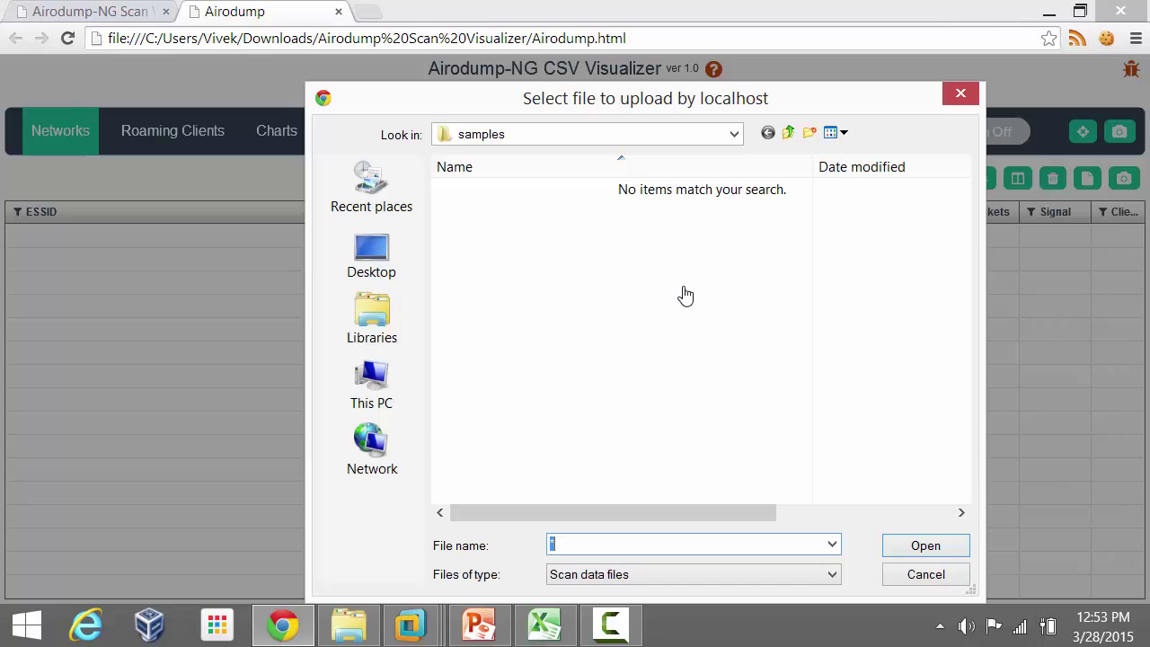
pyautogui.doubleClick(518, 317)
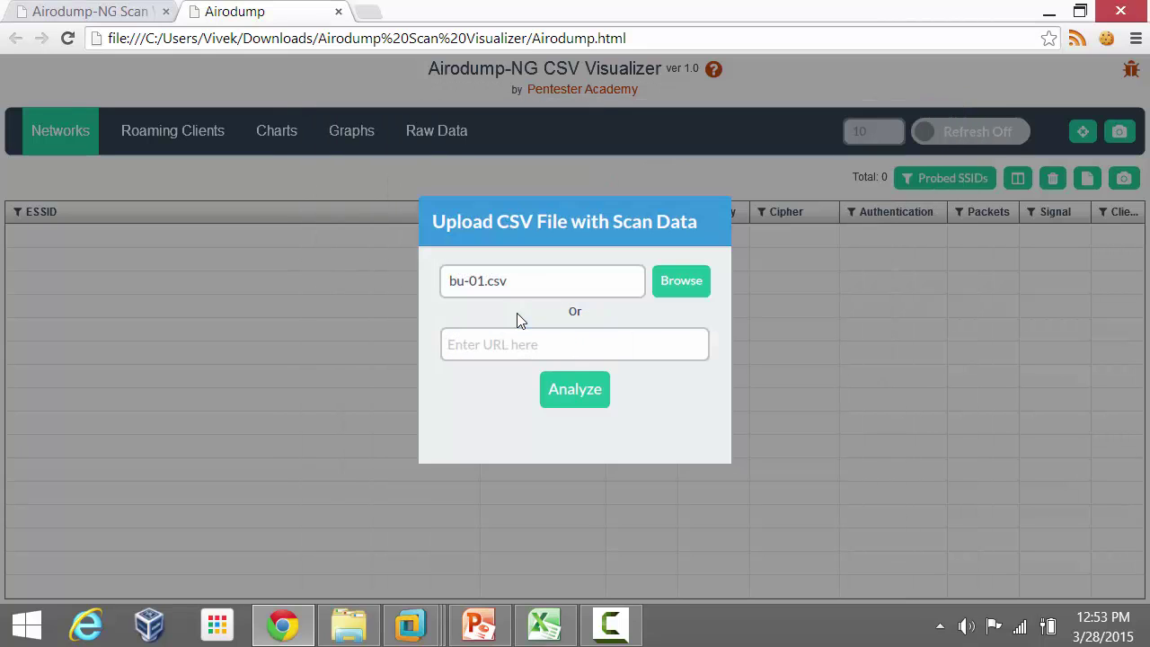
pyautogui.click(570, 395)
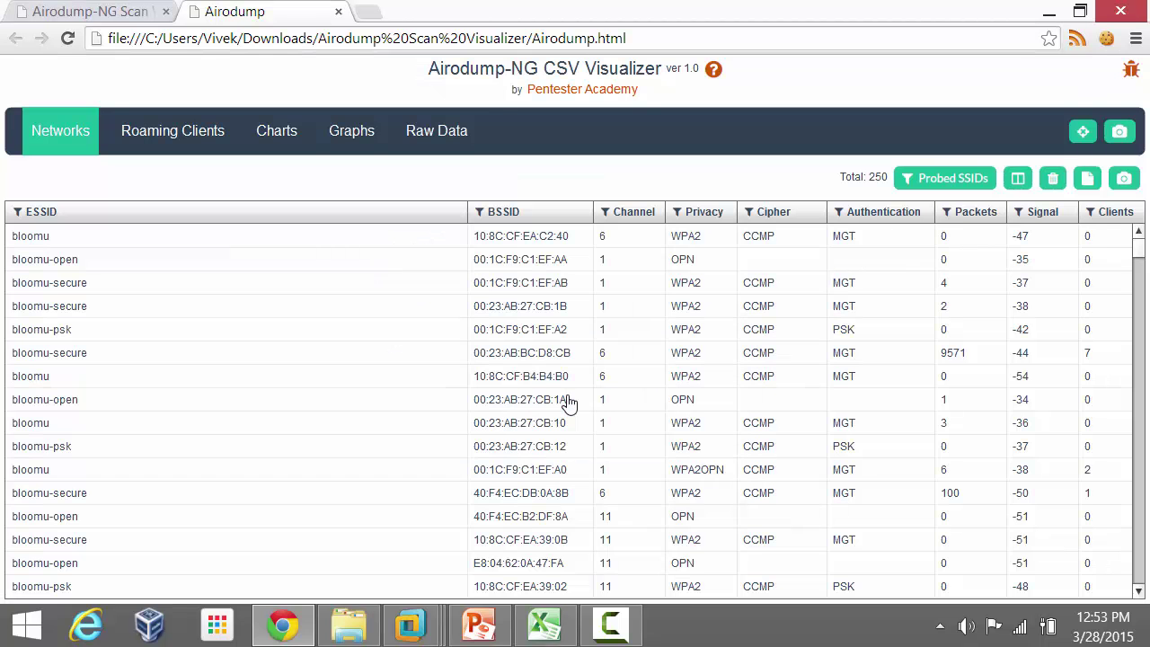
# Narrow the ESSID column, select the bloomu-secure row, and bring up the ESSID filter.
pyautogui.moveTo(467, 216); pyautogui.dragTo(275, 225)
pyautogui.click(601, 287)
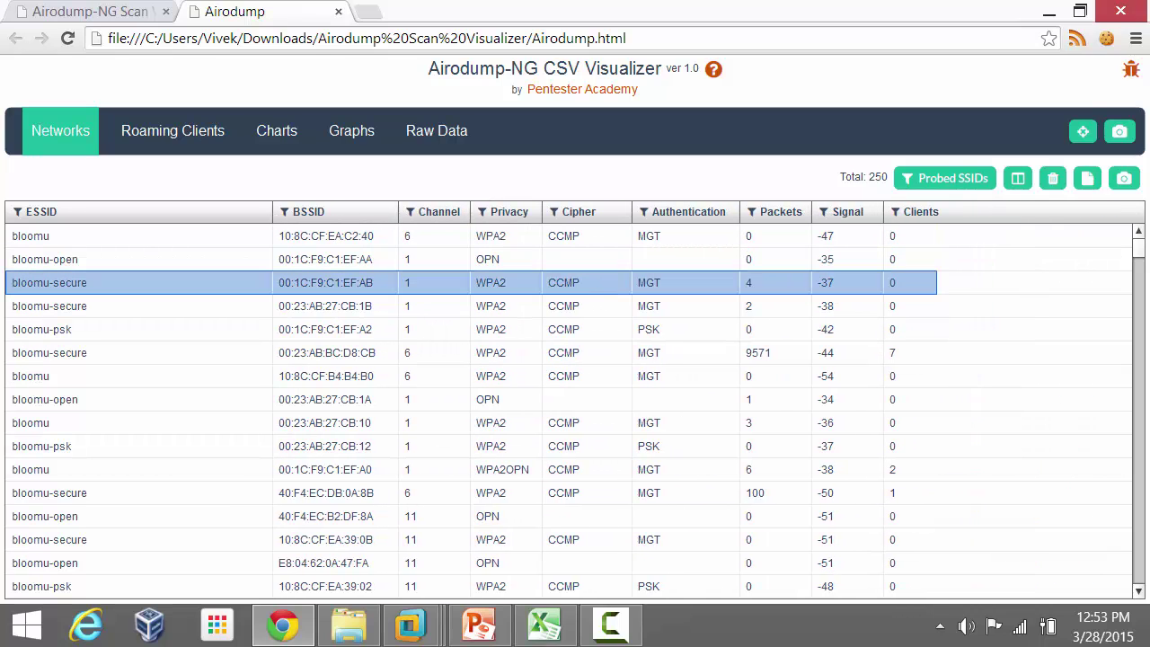
pyautogui.moveTo(1141, 247)
pyautogui.mouseDown()
pyautogui.moveTo(1144, 586)
pyautogui.moveTo(1138, 230)
pyautogui.mouseUp()
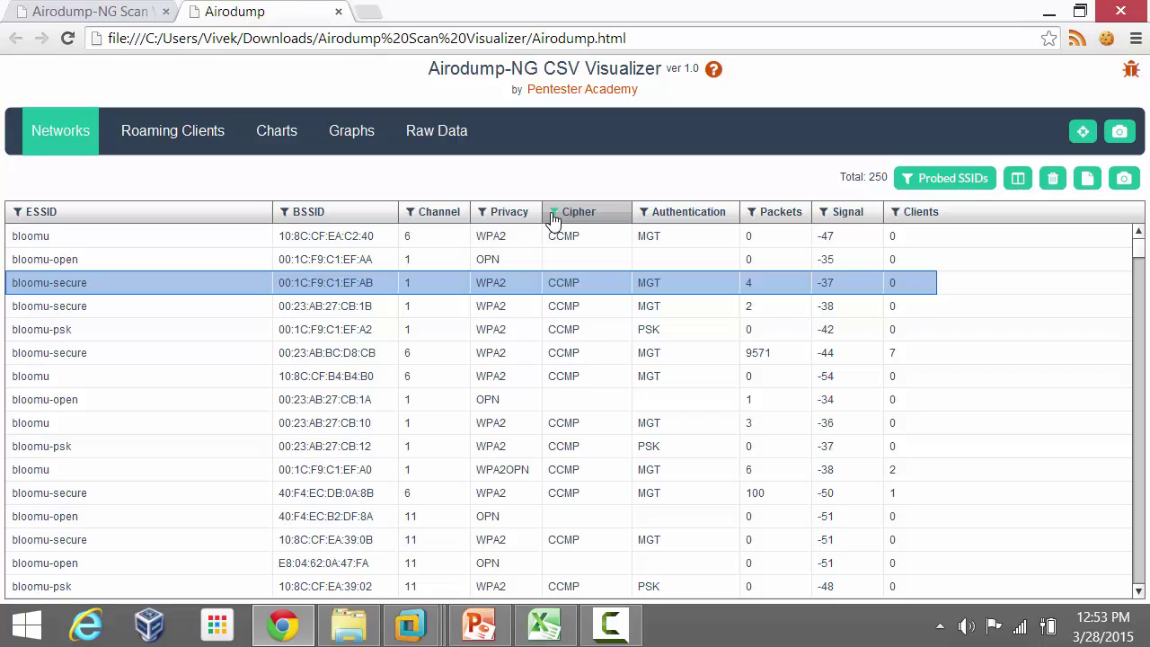
pyautogui.click(17, 213)
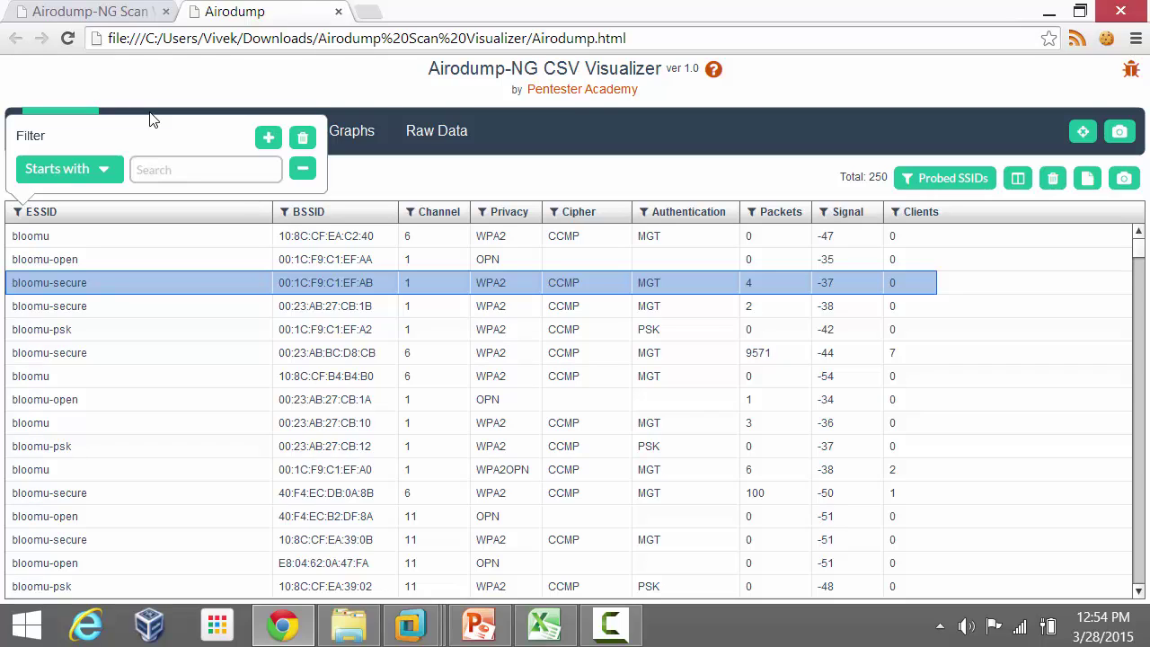
# Filter the ESSID column to names starting with 'bloomu'.
pyautogui.click(115, 172)
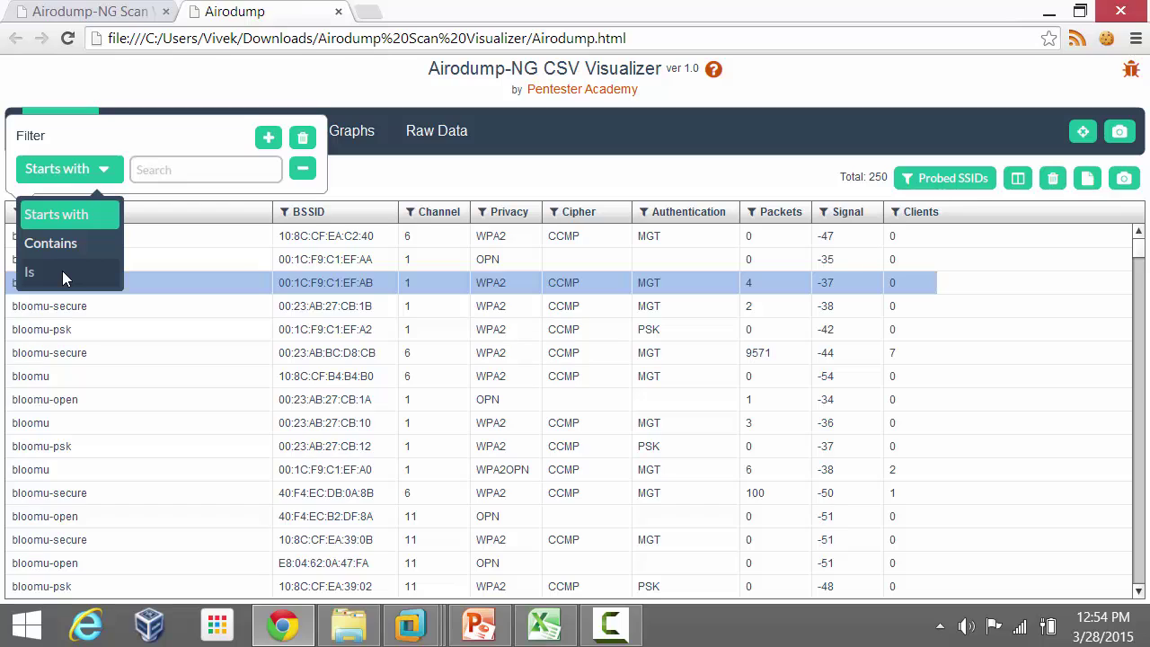
pyautogui.click(186, 170)
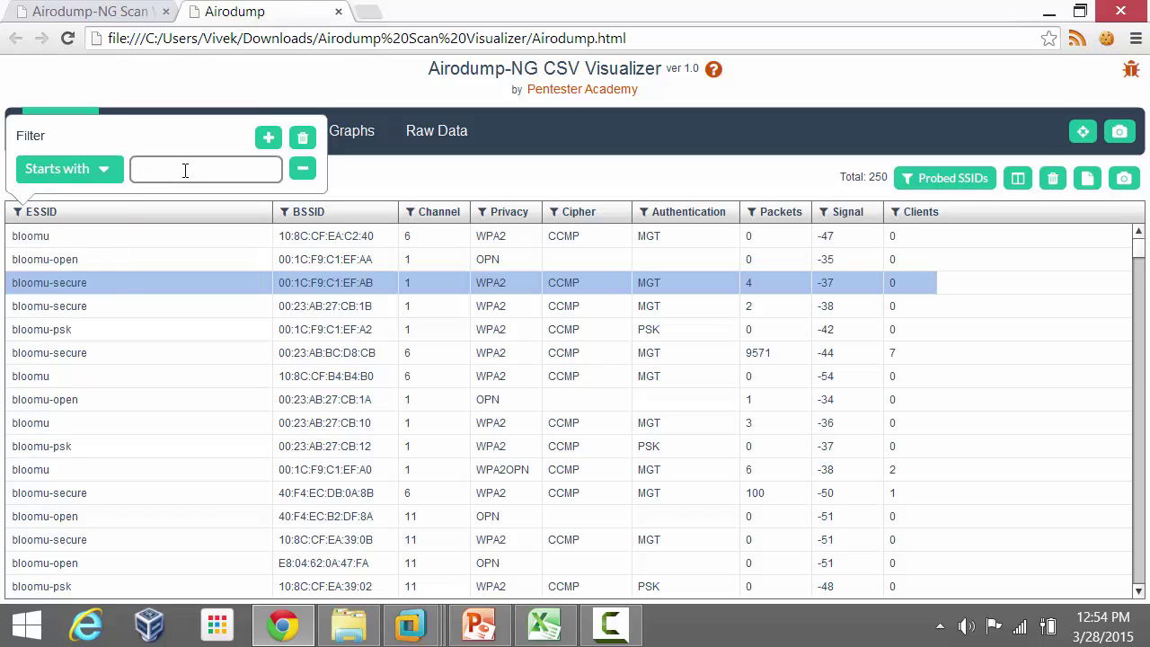
pyautogui.write('blo')
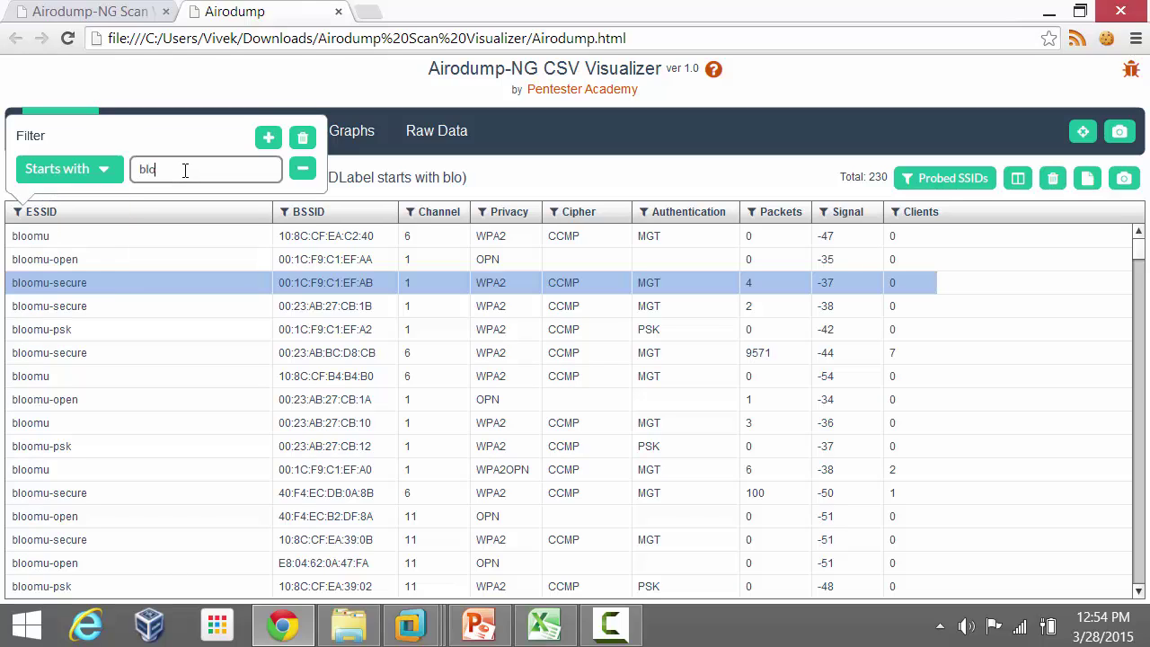
pyautogui.write('omu')
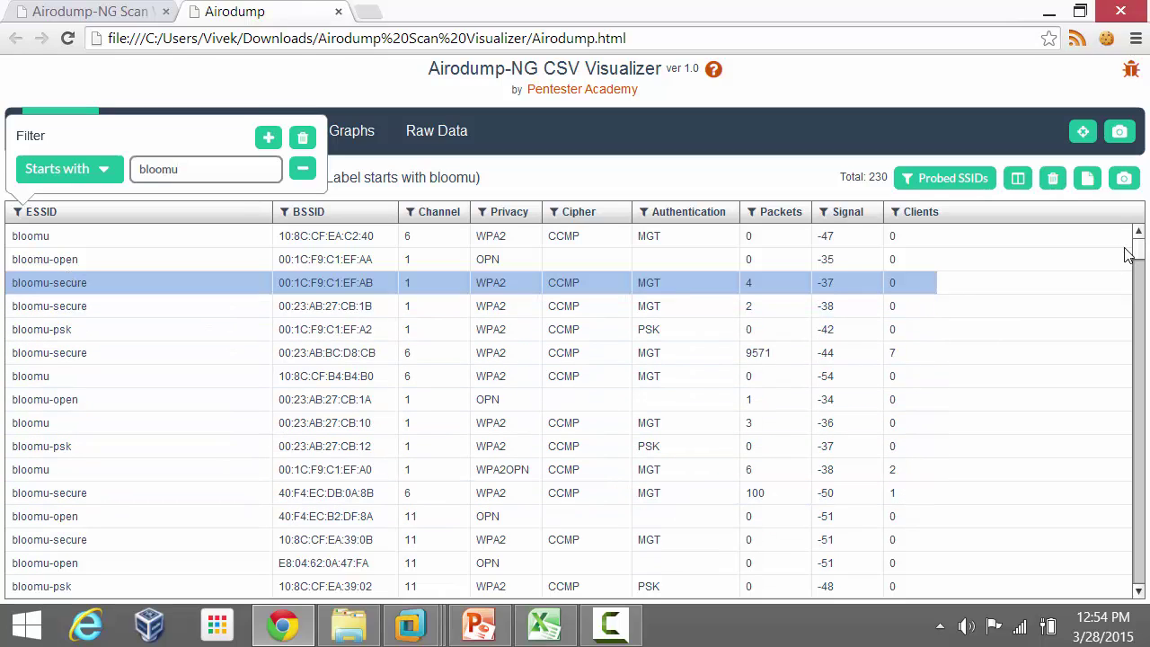
# Remove the 'starts with bloomu' ESSID condition so all 250 networks return.
pyautogui.moveTo(1144, 257)
pyautogui.mouseDown()
pyautogui.moveTo(1144, 404)
pyautogui.moveTo(1143, 236)
pyautogui.mouseUp()
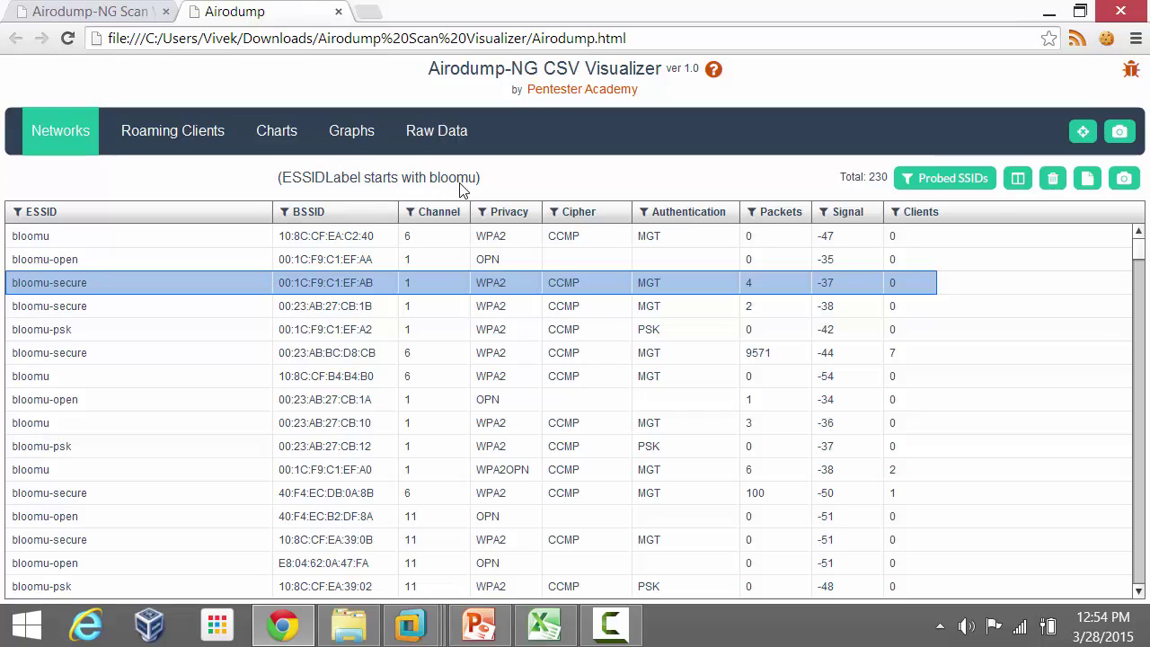
pyautogui.click(17, 214)
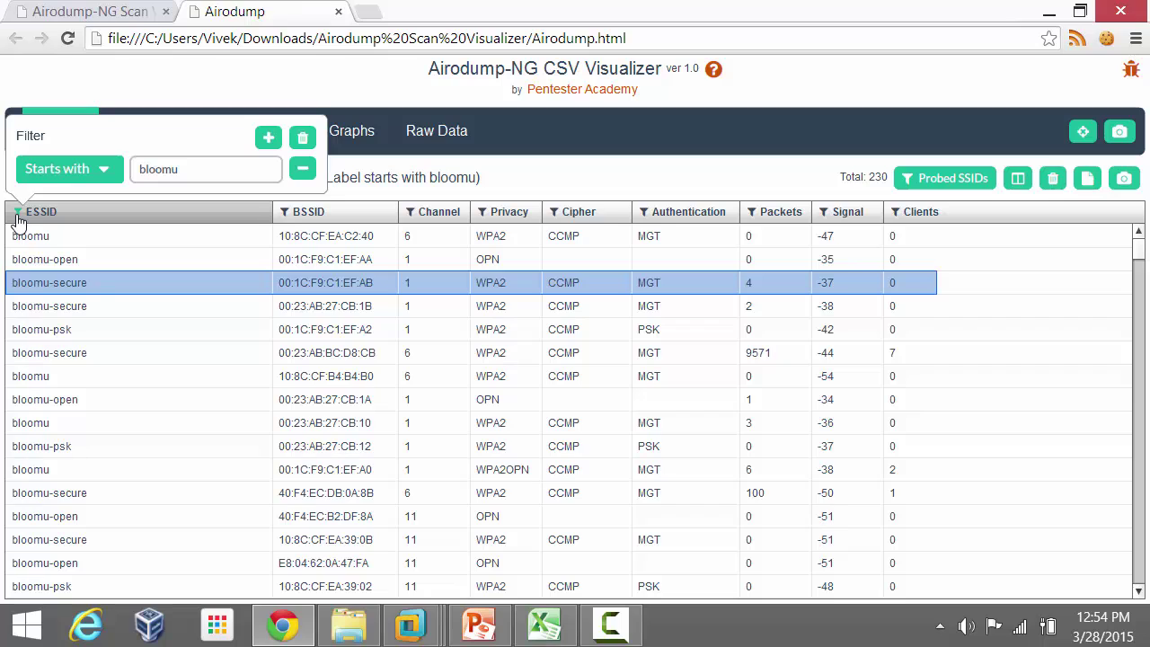
pyautogui.click(303, 170)
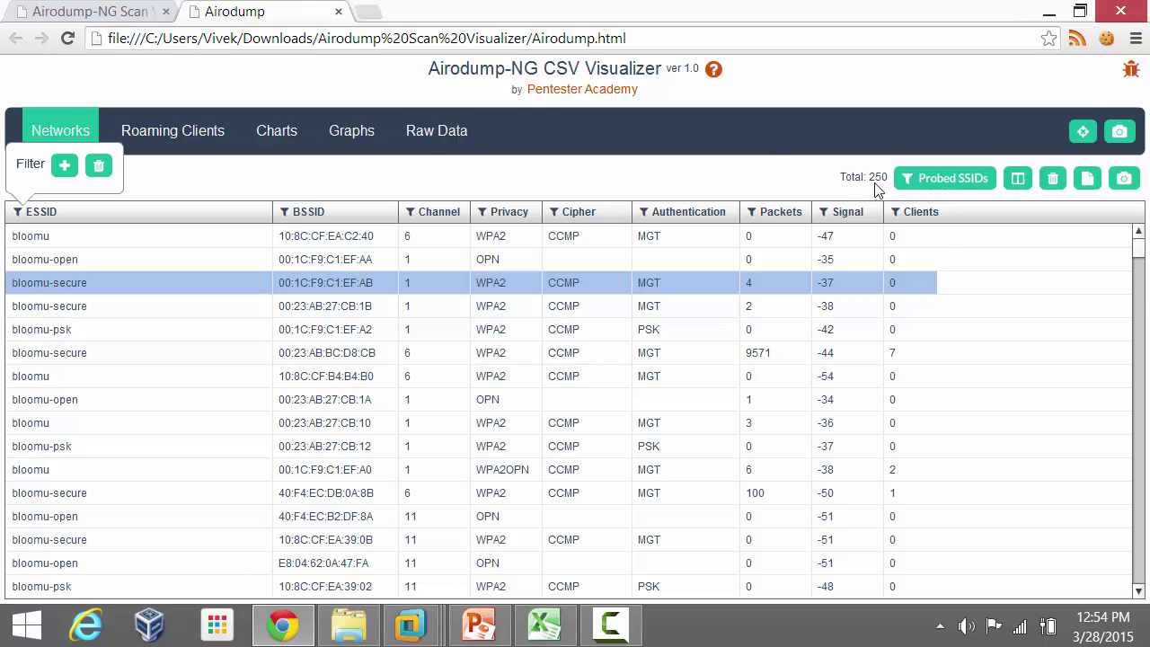
# Add an ESSID condition for 'bloomu', changing it from Contains to Is, leaving 62 networks.
pyautogui.click(63, 167)
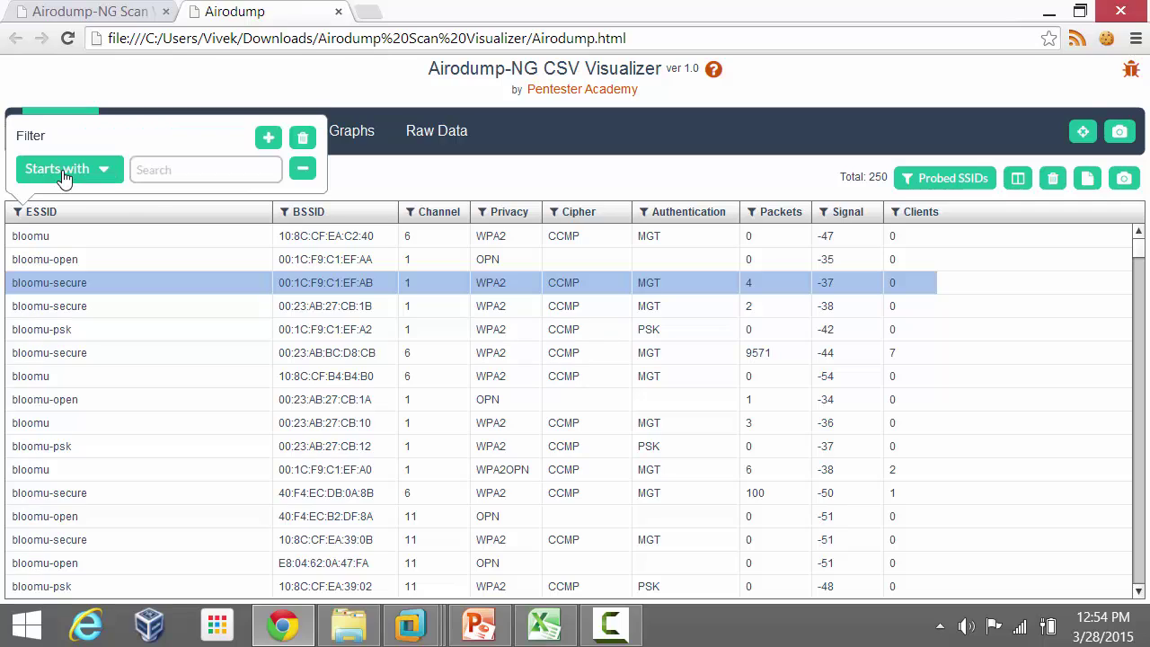
pyautogui.click(190, 168)
pyautogui.write('bloomu')
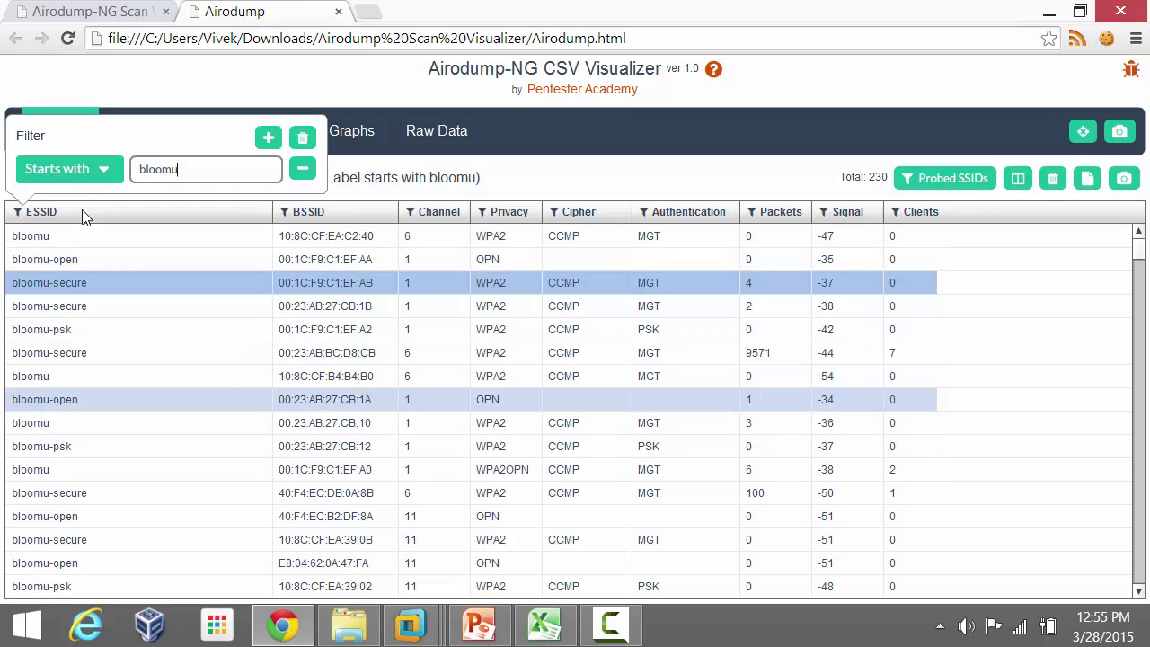
pyautogui.click(107, 176)
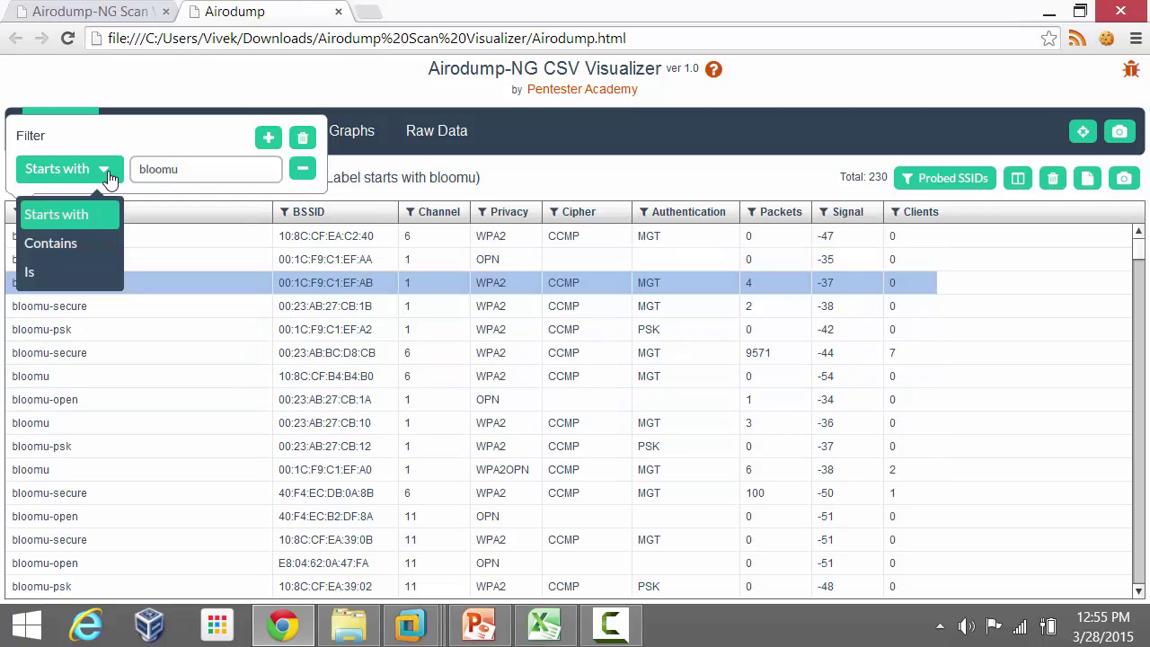
pyautogui.click(68, 242)
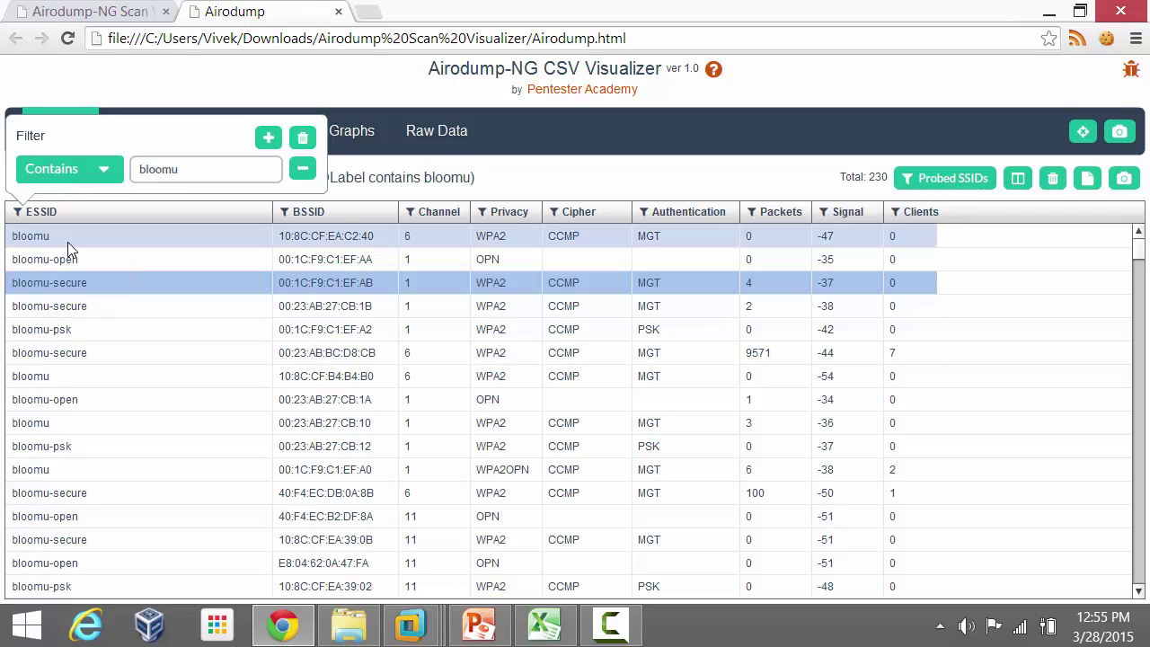
pyautogui.click(102, 172)
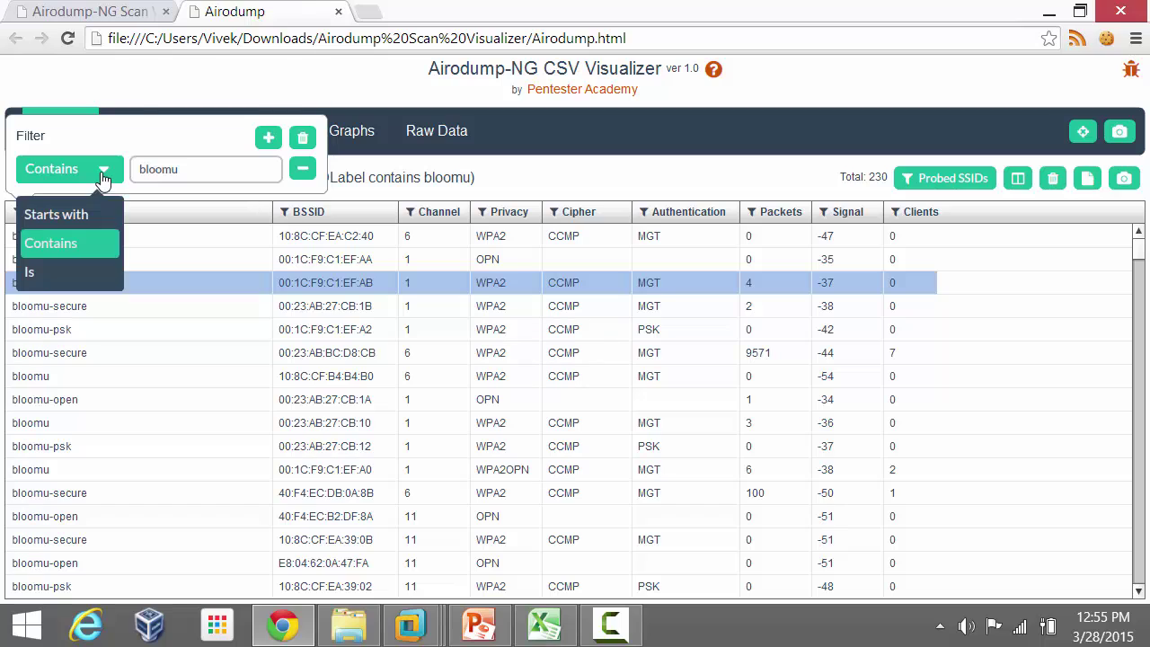
pyautogui.click(36, 274)
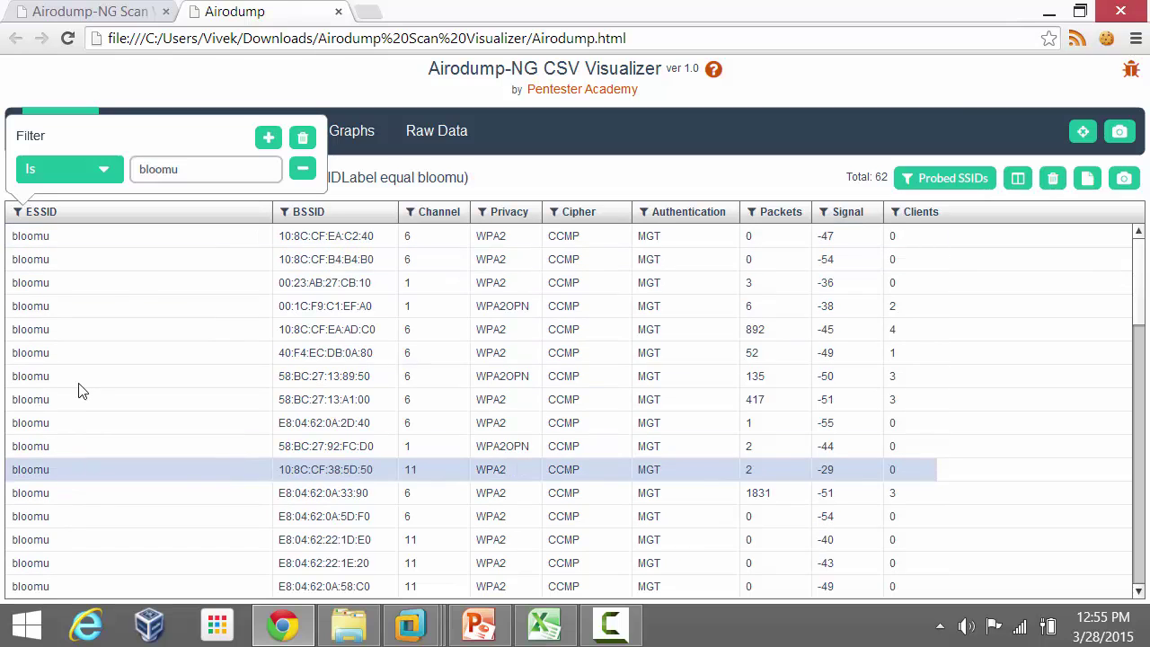
pyautogui.moveTo(1140, 328); pyautogui.dragTo(1139, 252)
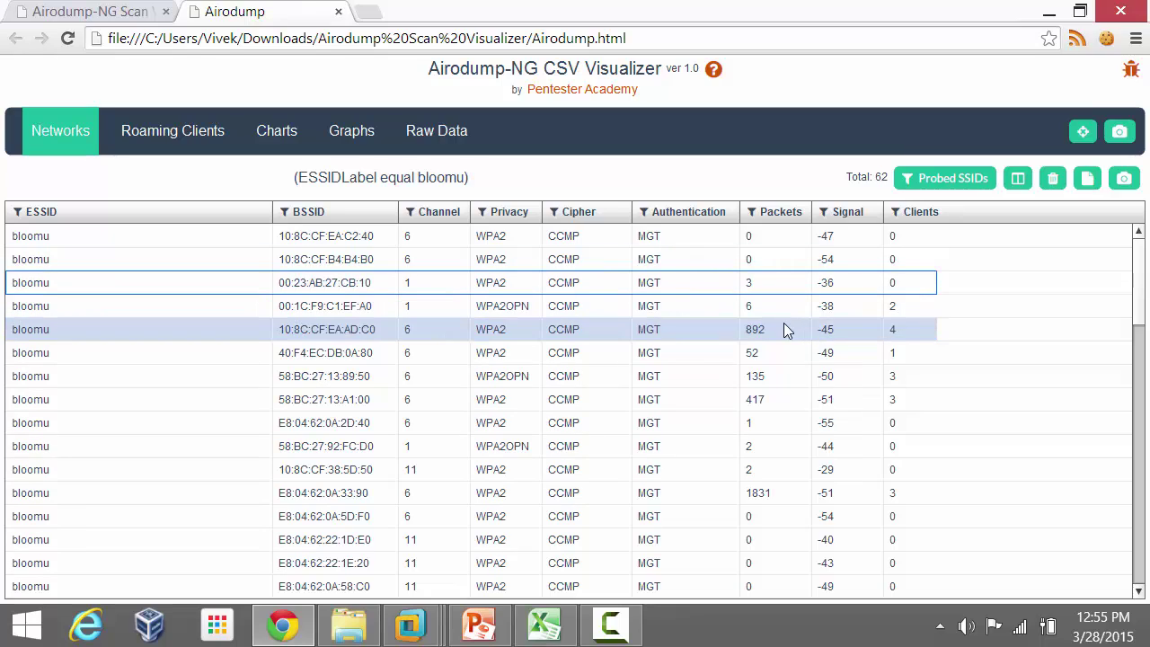
pyautogui.click(18, 216)
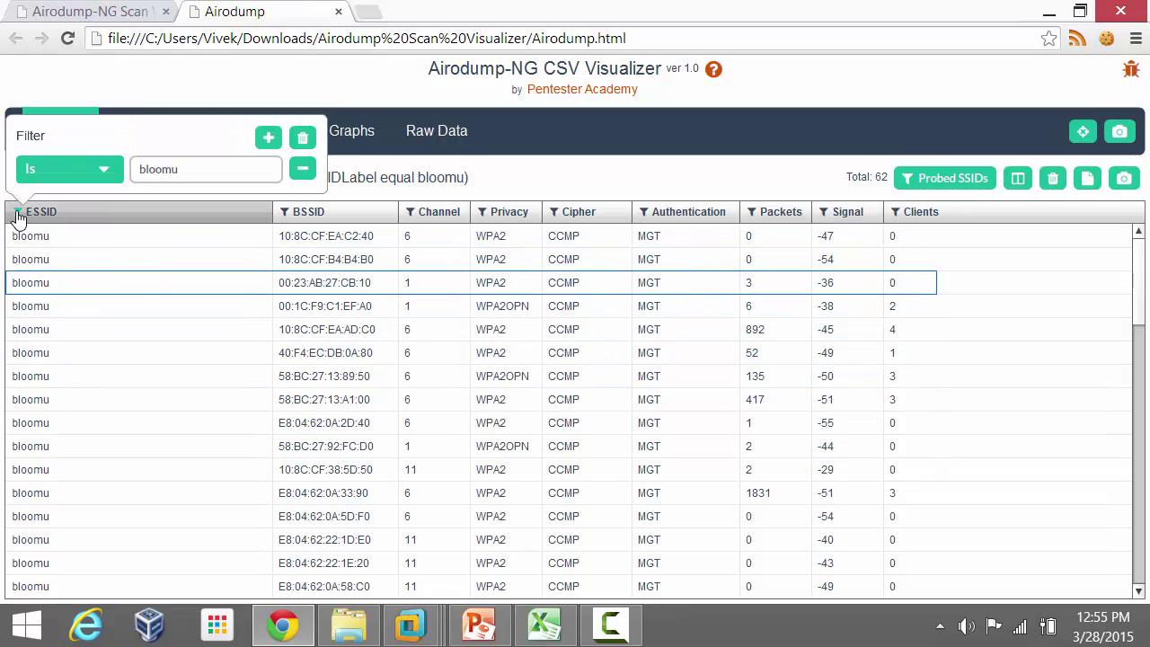
# Add a second ESSID condition: Is 'netgear', correcting the typo.
pyautogui.click(269, 137)
pyautogui.click(210, 170)
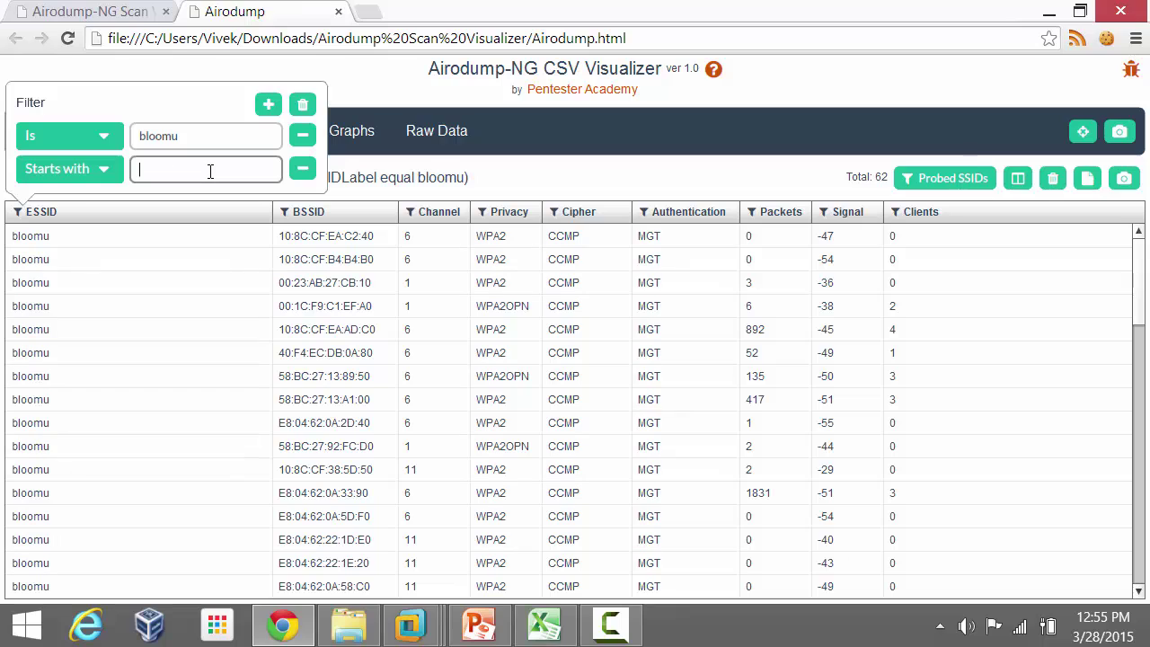
pyautogui.write('netfg')
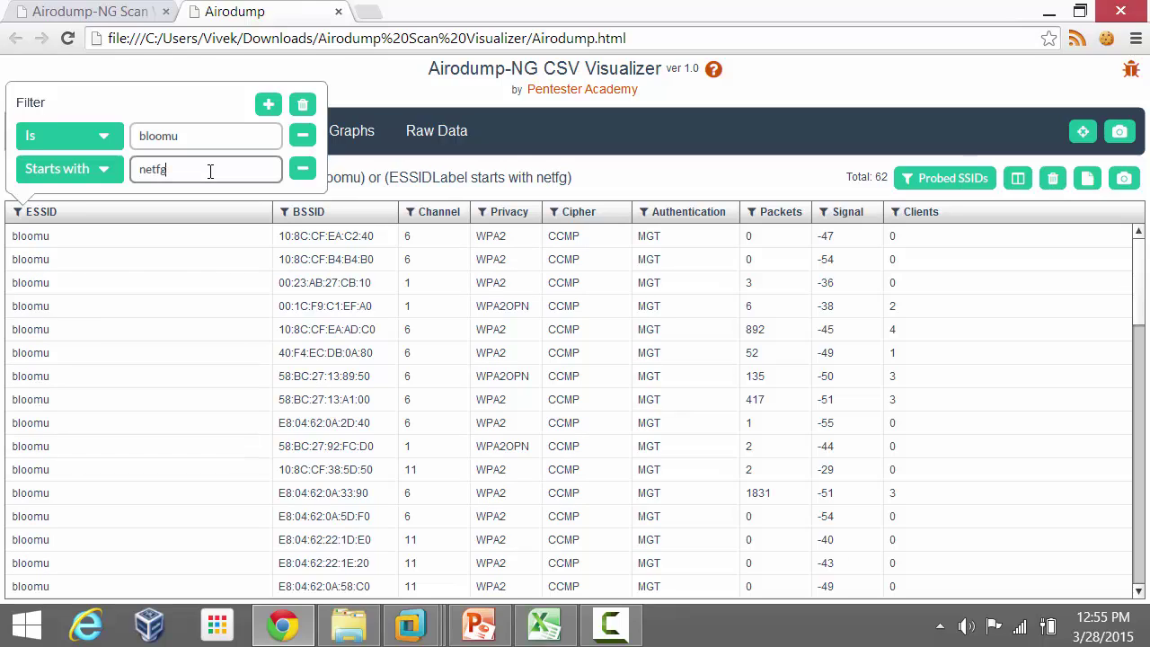
pyautogui.write('ear')
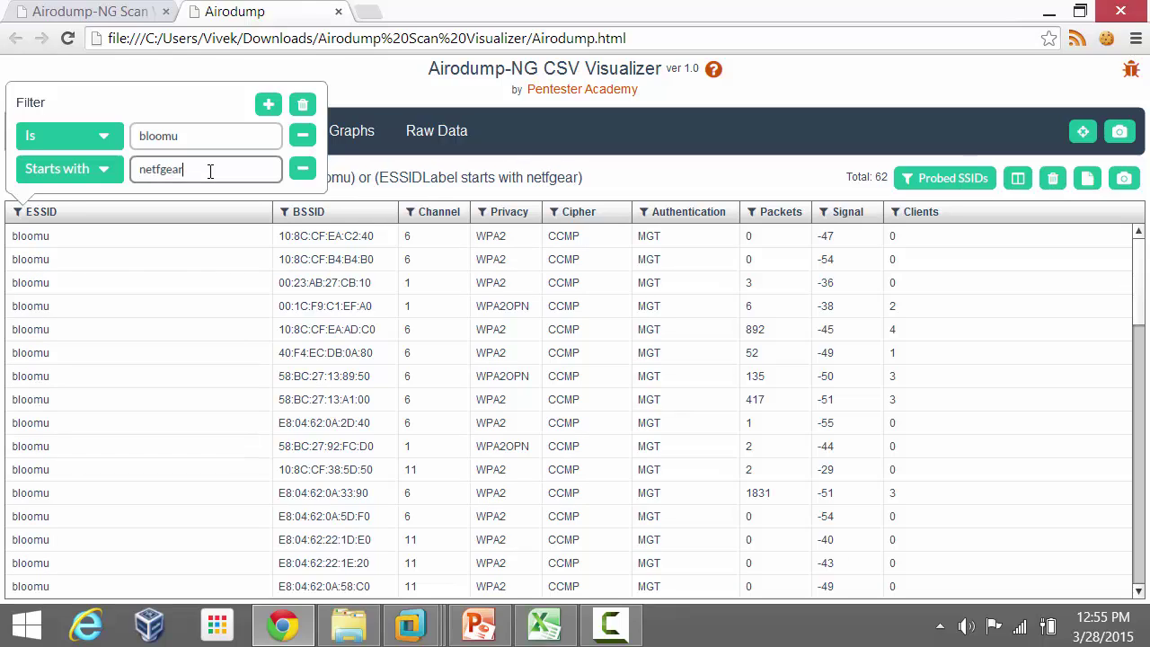
pyautogui.press('BackSpace')
pyautogui.press('BackSpace')
pyautogui.press('BackSpace')
pyautogui.press('BackSpace')
pyautogui.press('BackSpace')
pyautogui.write('gear')
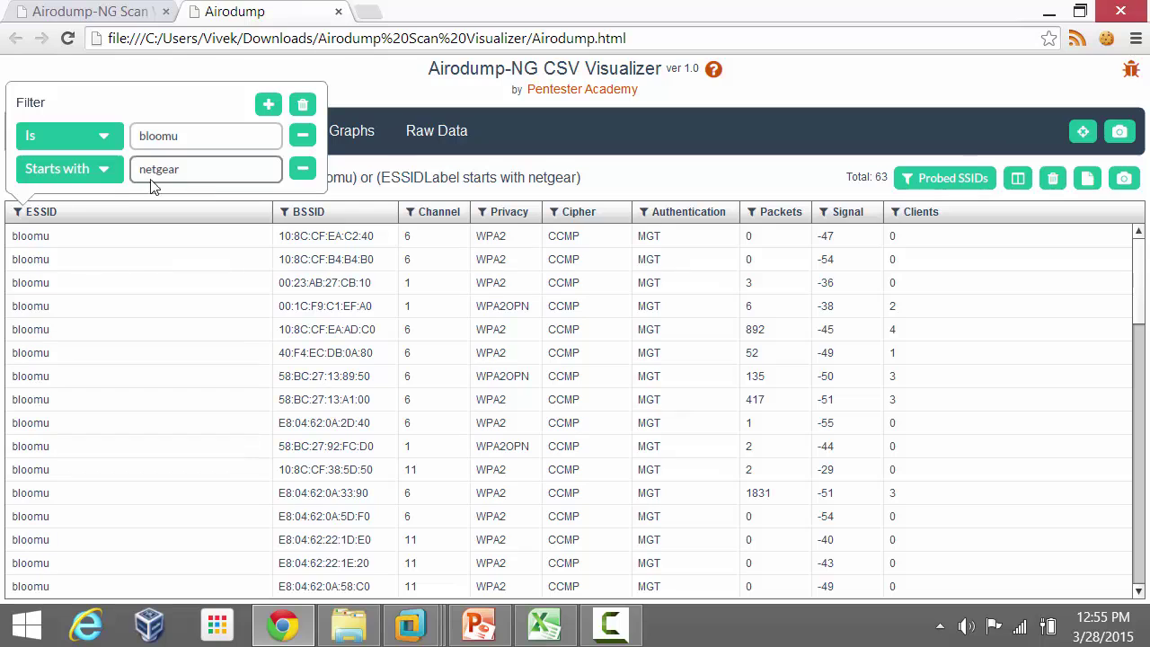
pyautogui.click(104, 171)
pyautogui.click(69, 274)
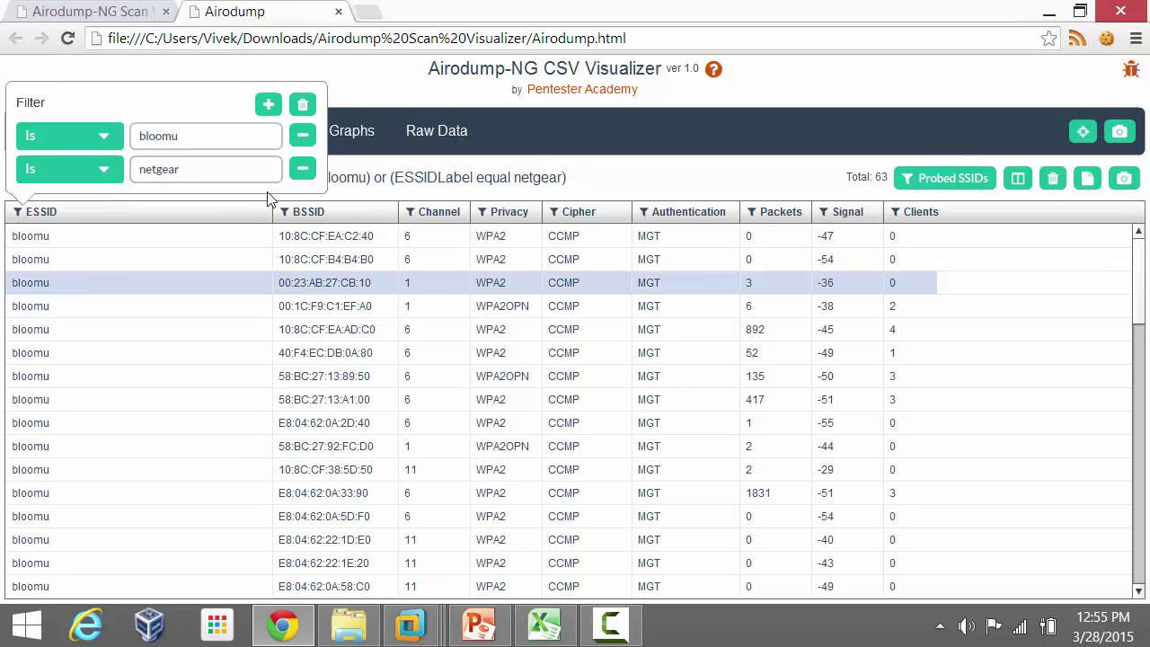
pyautogui.click(672, 180)
# Add a third ESSID condition containing 'secure', bringing the total to 121 networks.
pyautogui.moveTo(1143, 324); pyautogui.dragTo(1143, 552)
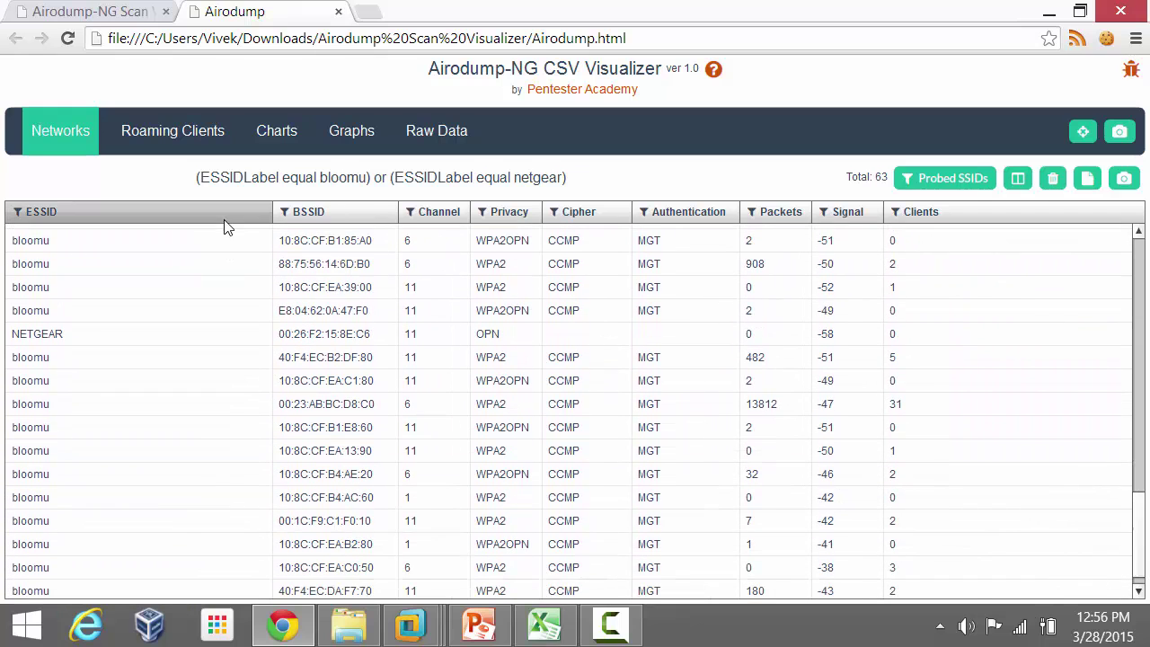
pyautogui.click(130, 343)
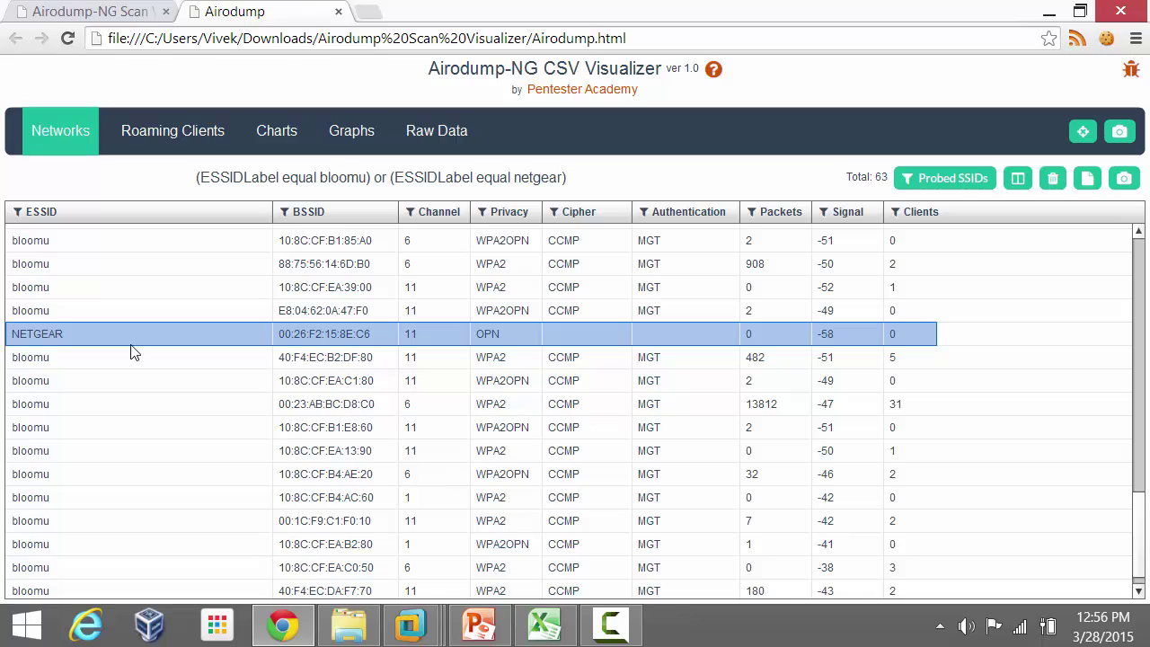
pyautogui.click(16, 216)
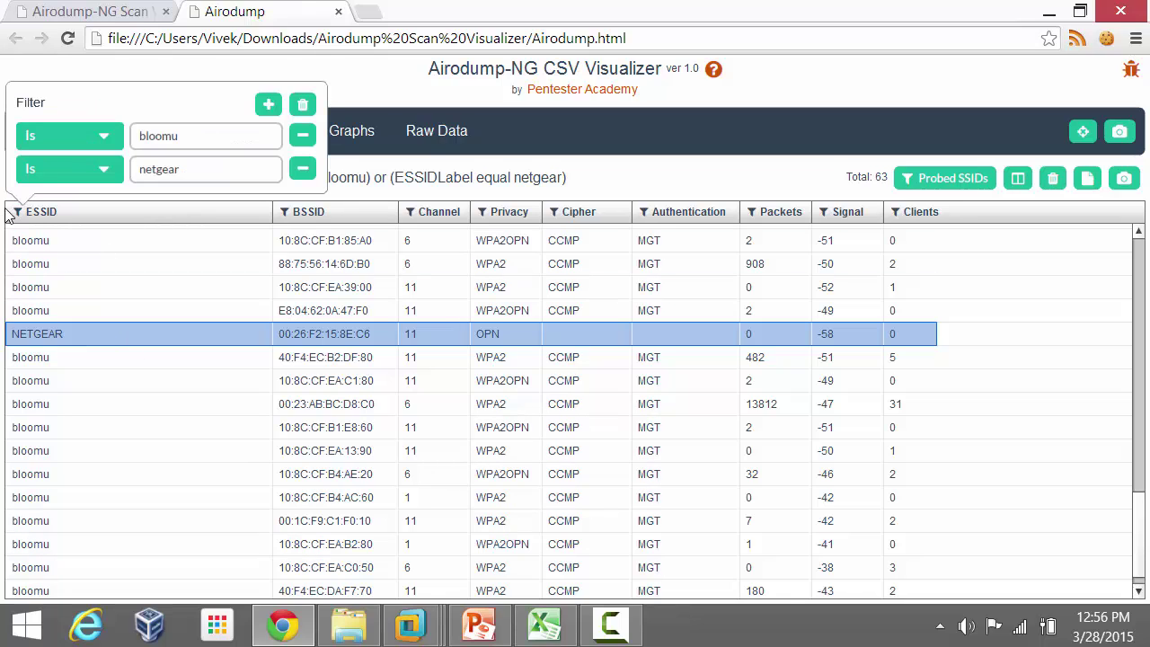
pyautogui.click(268, 103)
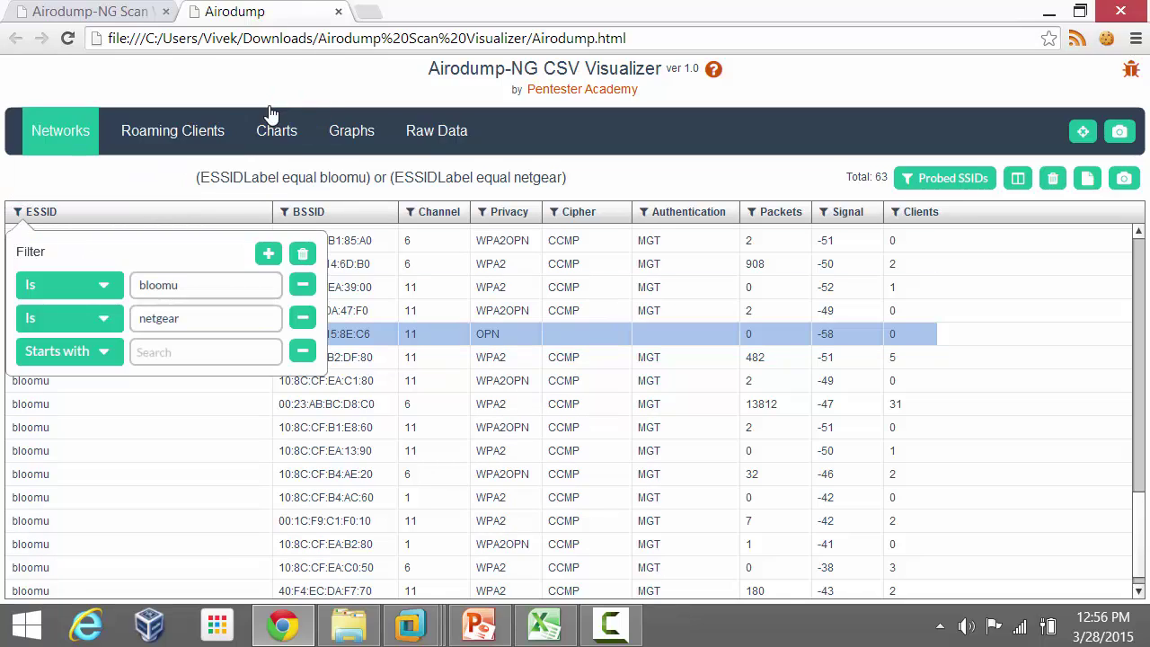
pyautogui.click(111, 356)
pyautogui.click(83, 419)
pyautogui.click(172, 353)
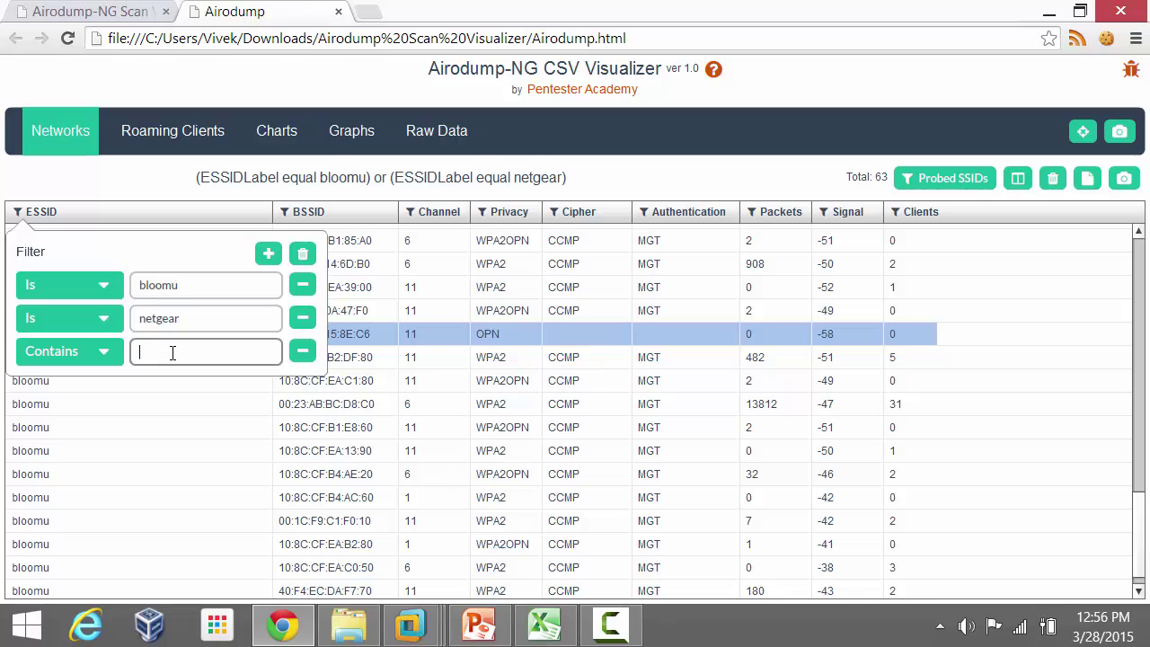
pyautogui.write('secure')
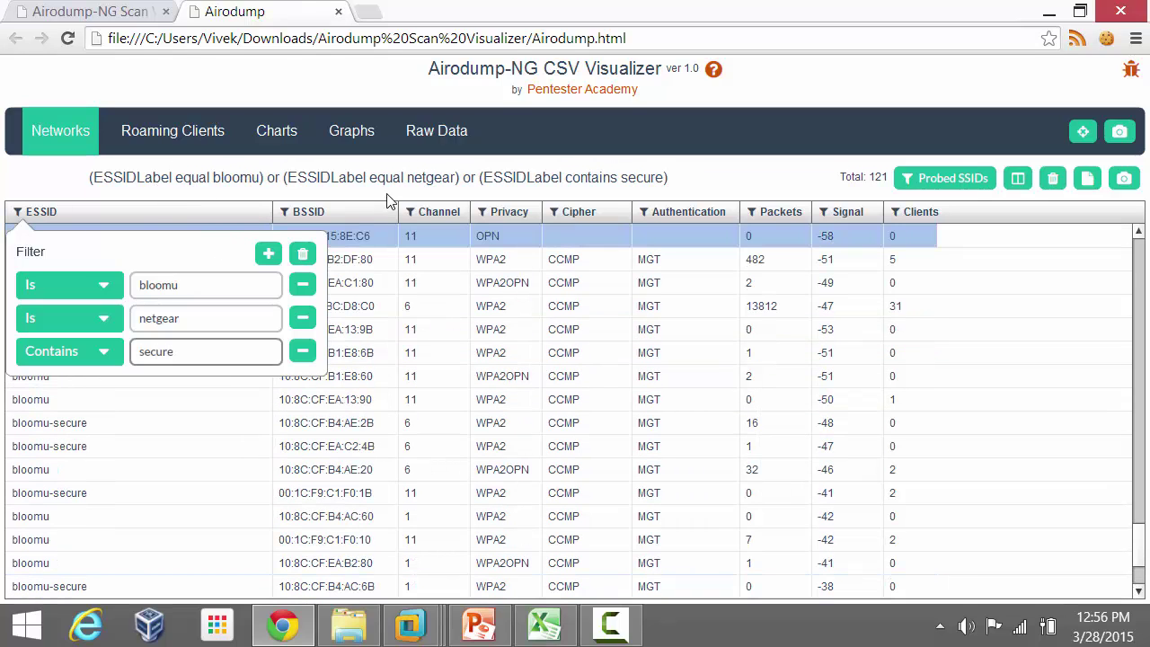
pyautogui.click(707, 187)
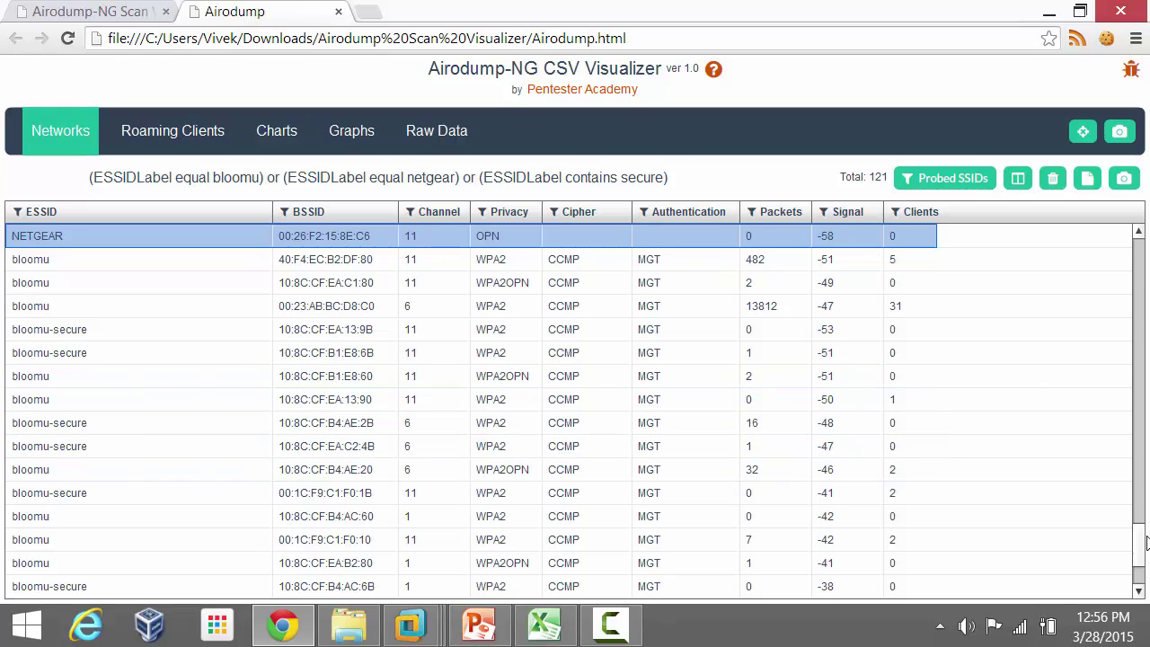
pyautogui.scroll(-5, 1145, 539)
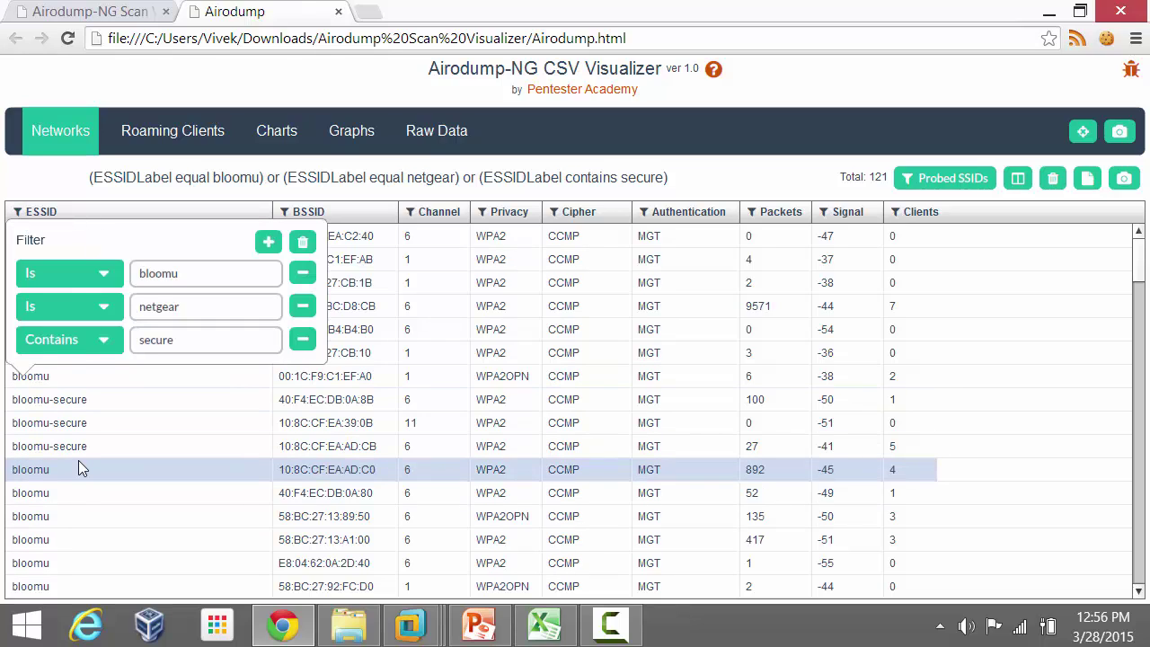
pyautogui.click(53, 183)
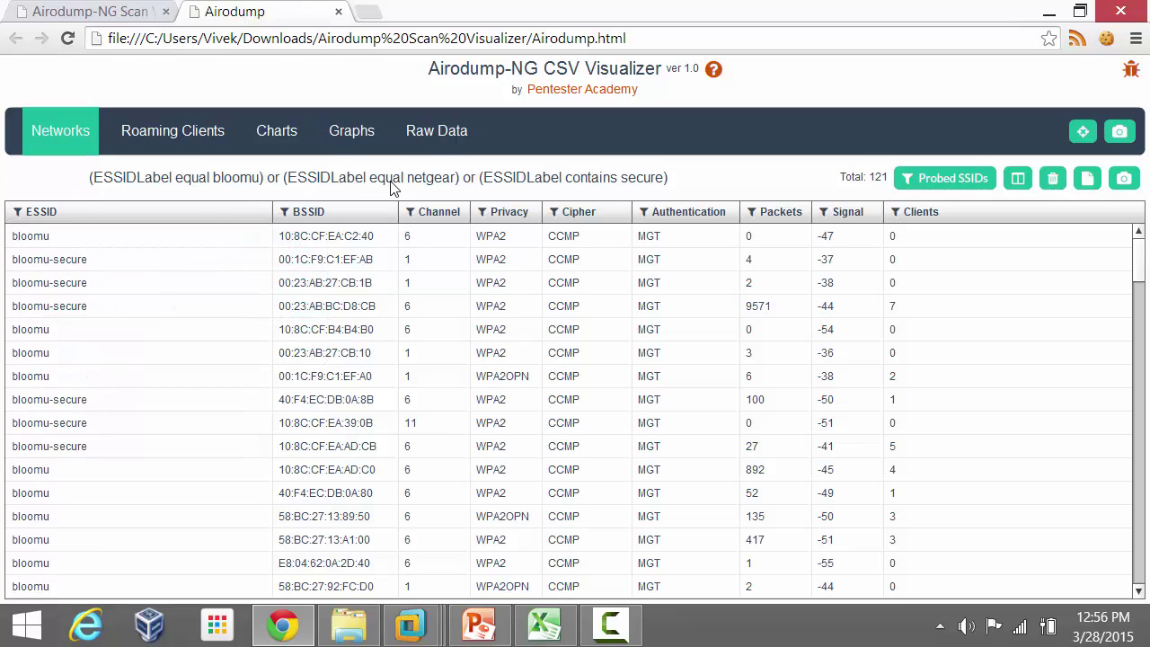
pyautogui.click(284, 214)
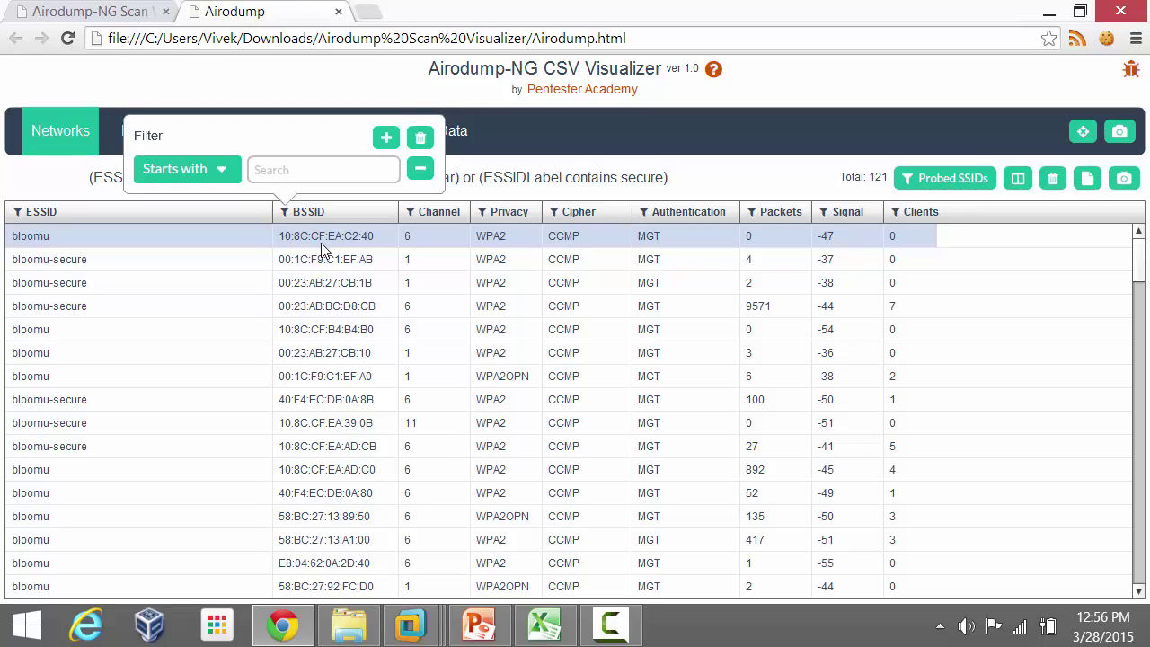
# Filter BSSIDs to those starting with 10:8C:cf.
pyautogui.click(283, 171)
pyautogui.write('10:8C')
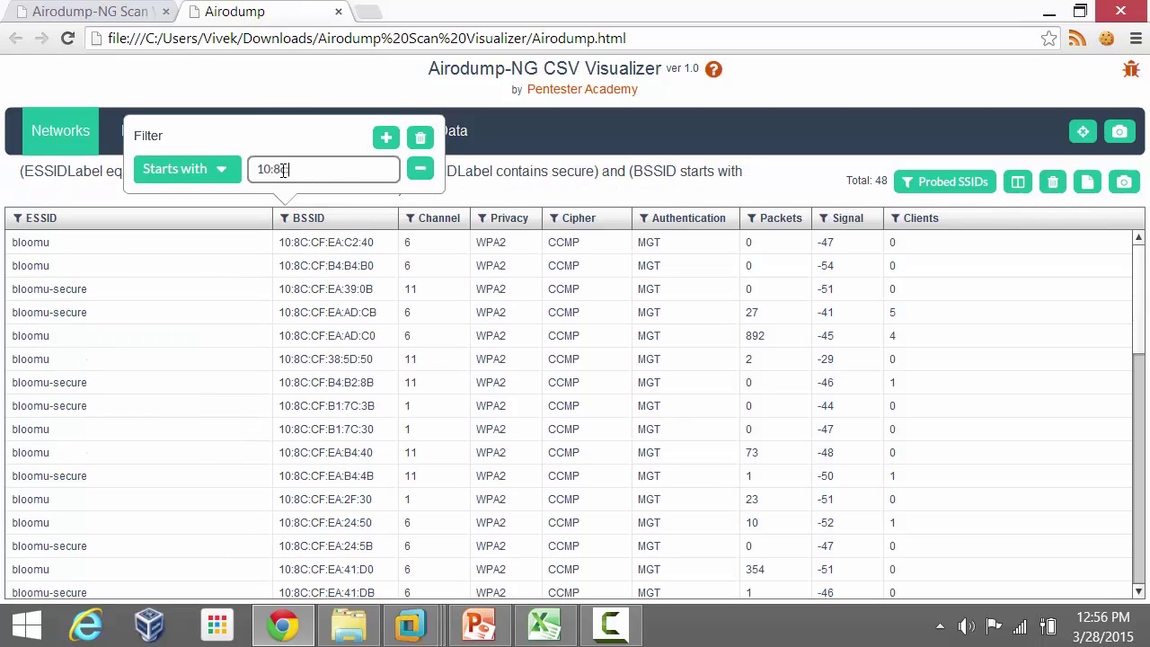
pyautogui.write(':cf')
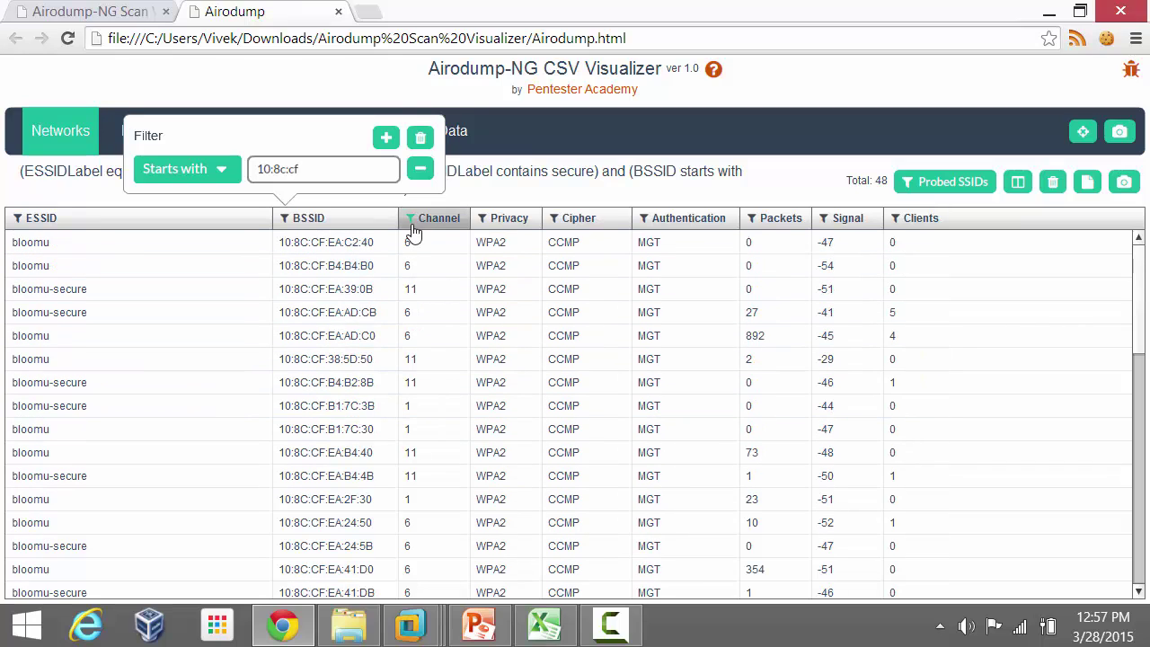
pyautogui.click(483, 192)
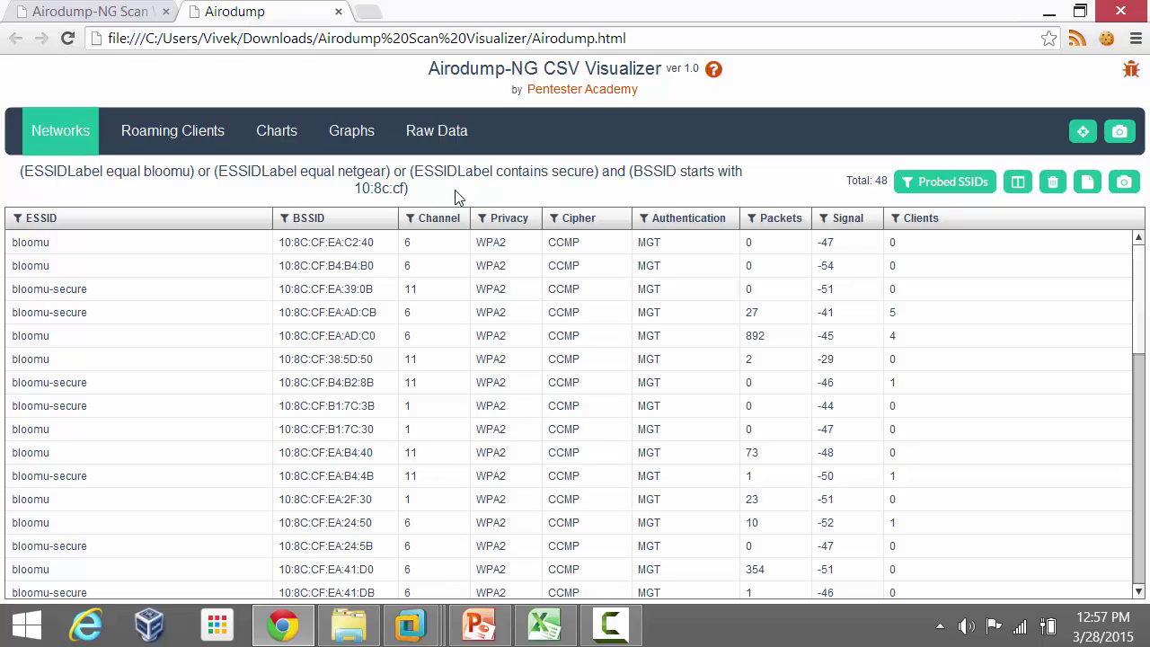
# Restrict the Channel column to 11, leaving 16 networks.
pyautogui.click(411, 221)
pyautogui.click(378, 177)
pyautogui.write('11')
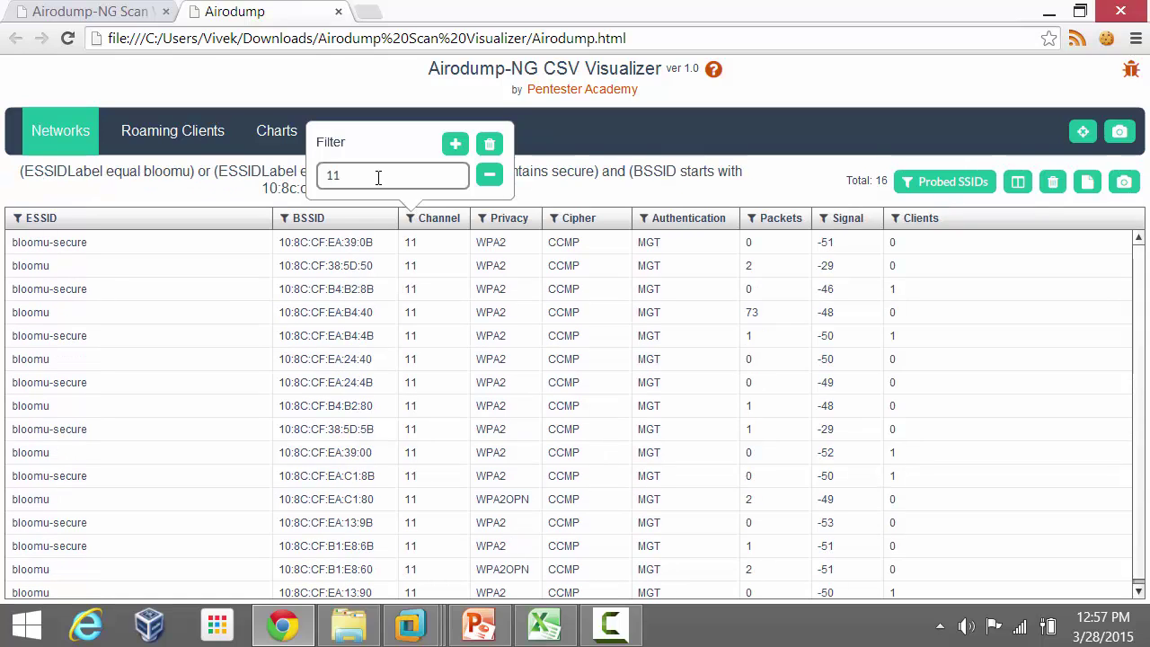
pyautogui.click(556, 203)
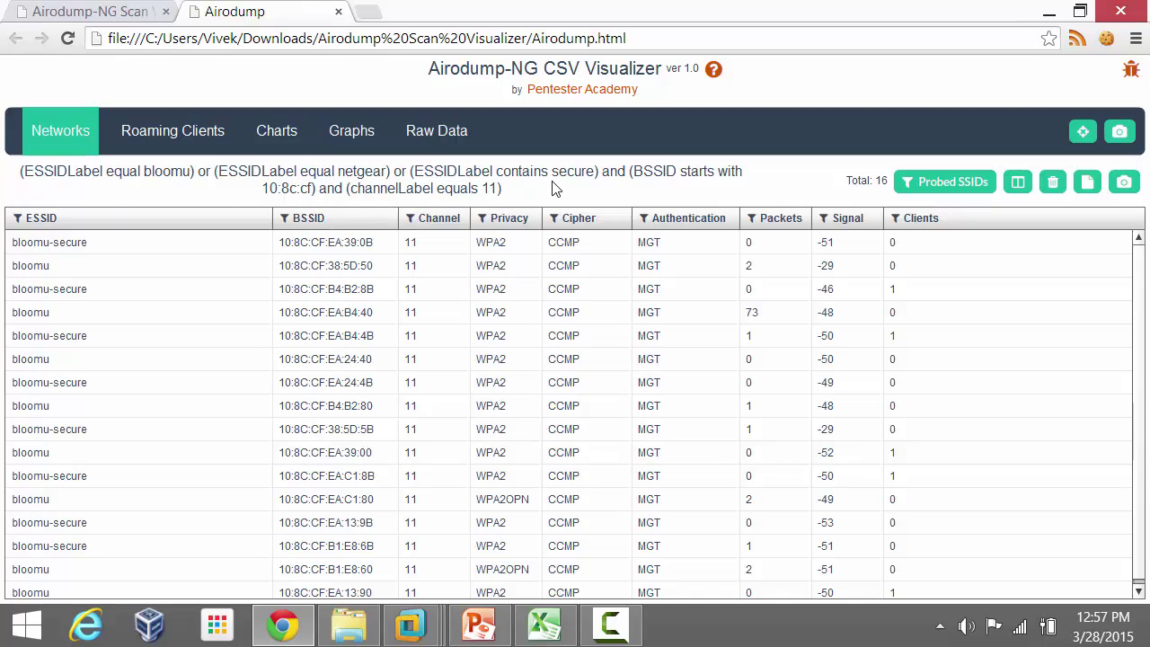
# Set up an exact-match Privacy filter, trying OPN before clearing it.
pyautogui.click(485, 221)
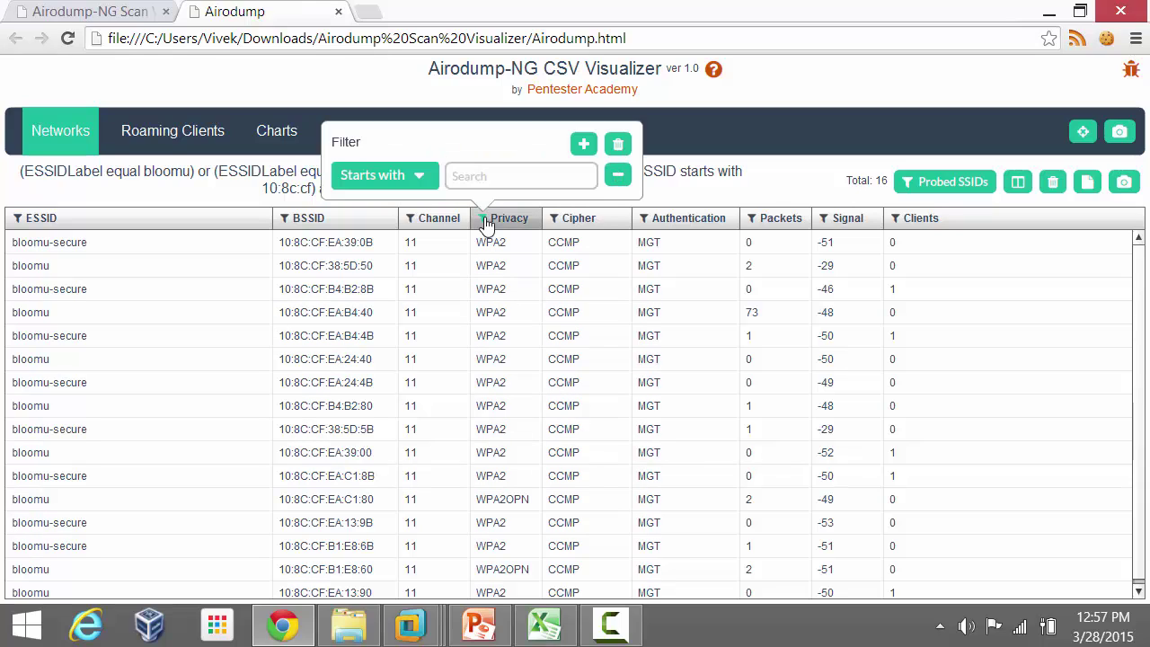
pyautogui.click(419, 177)
pyautogui.click(375, 283)
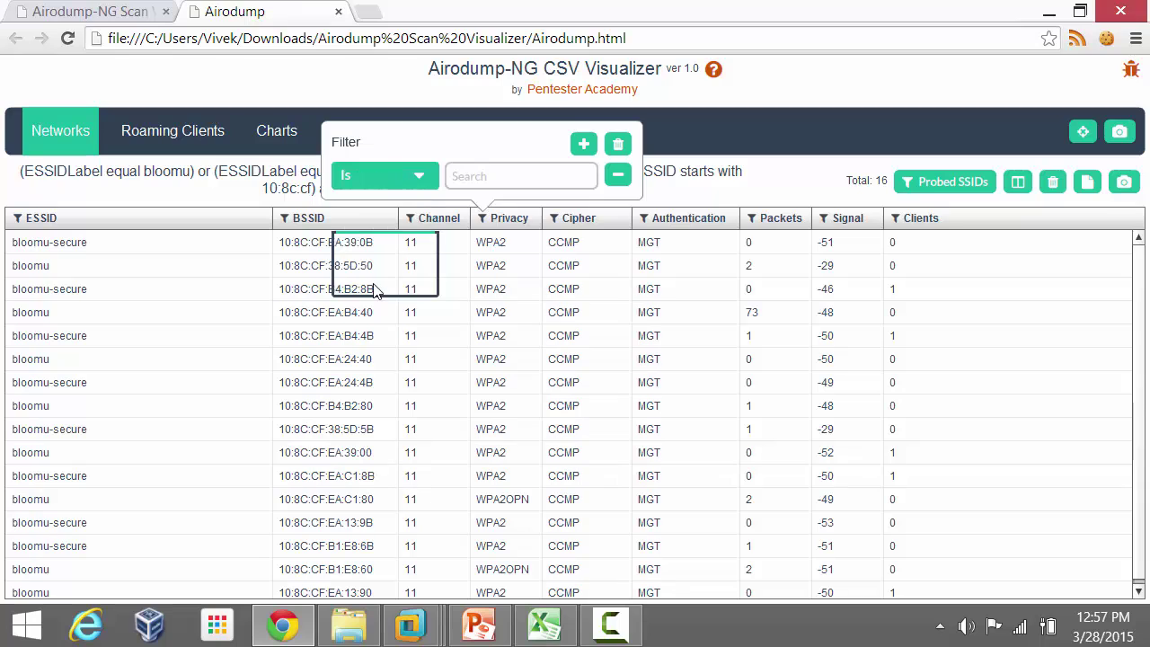
pyautogui.click(512, 174)
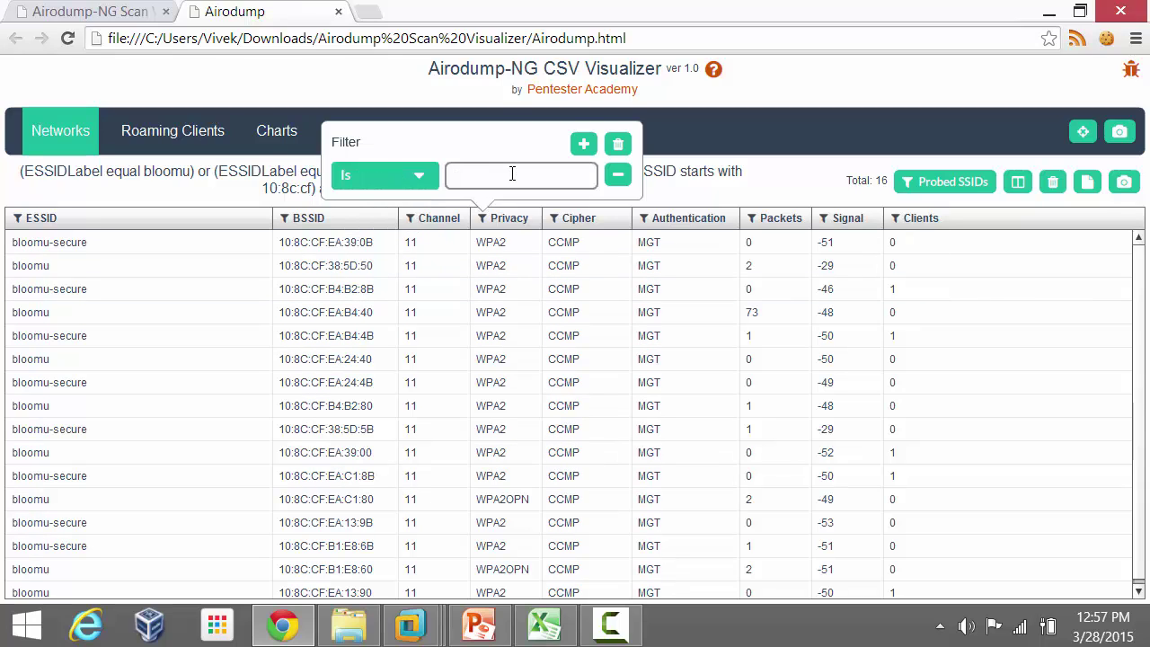
pyautogui.write('OPN')
pyautogui.press('BackSpace')
pyautogui.press('BackSpace')
pyautogui.press('BackSpace')
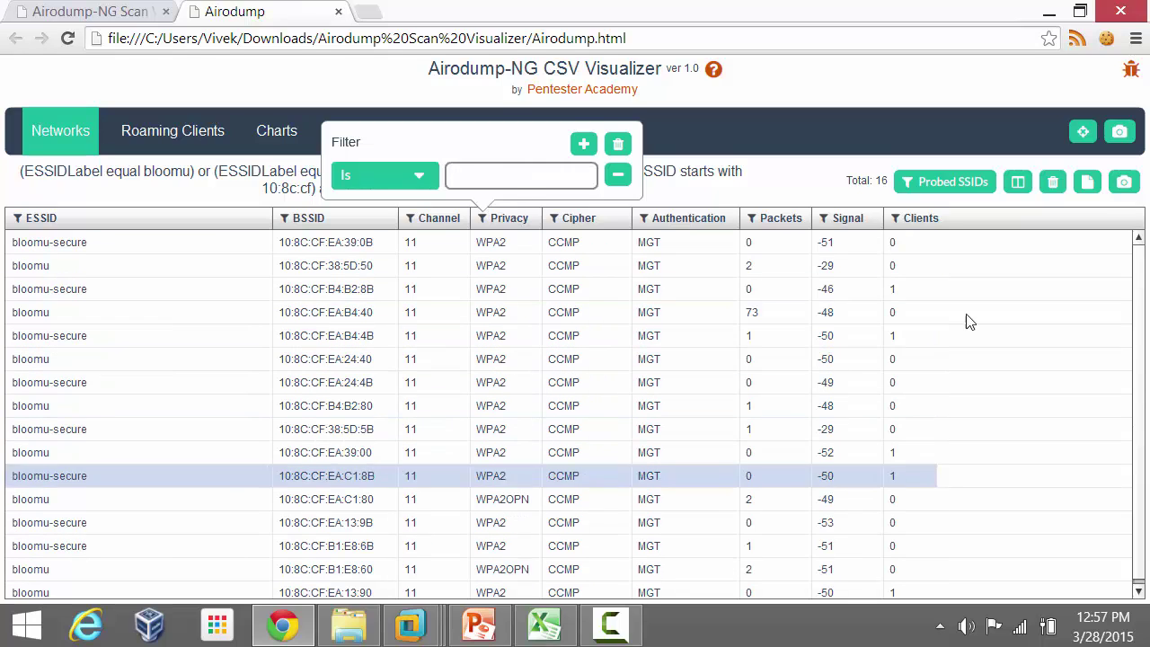
pyautogui.click(1143, 280)
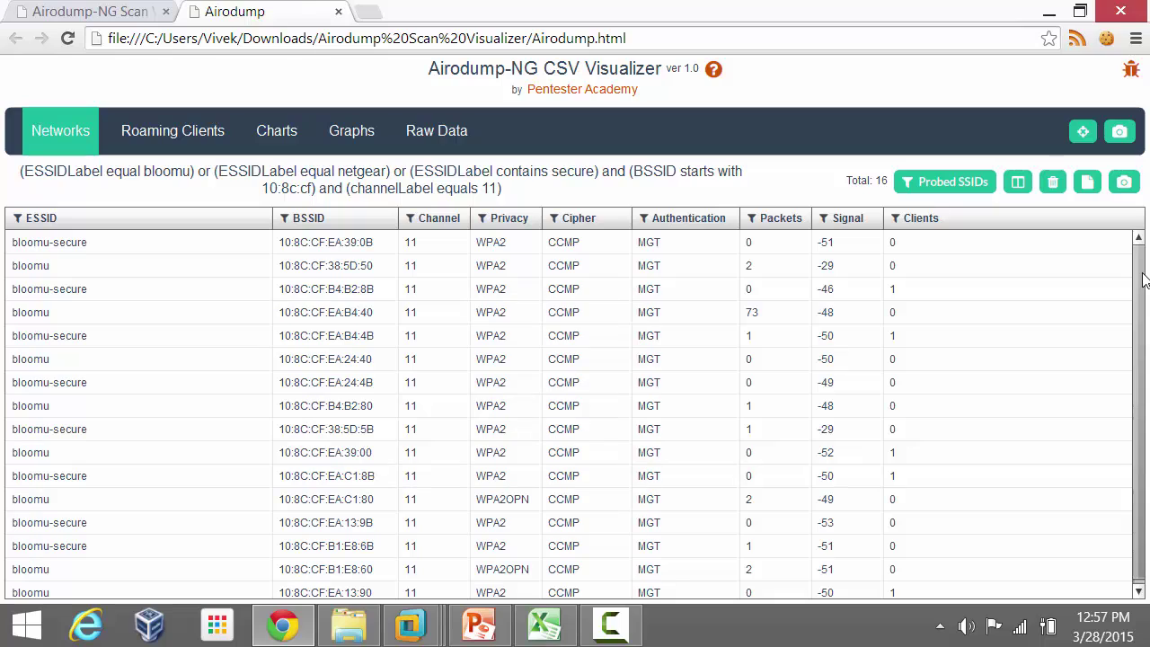
# Set the Privacy filter to equal wpa2, leaving 14 networks.
pyautogui.click(483, 218)
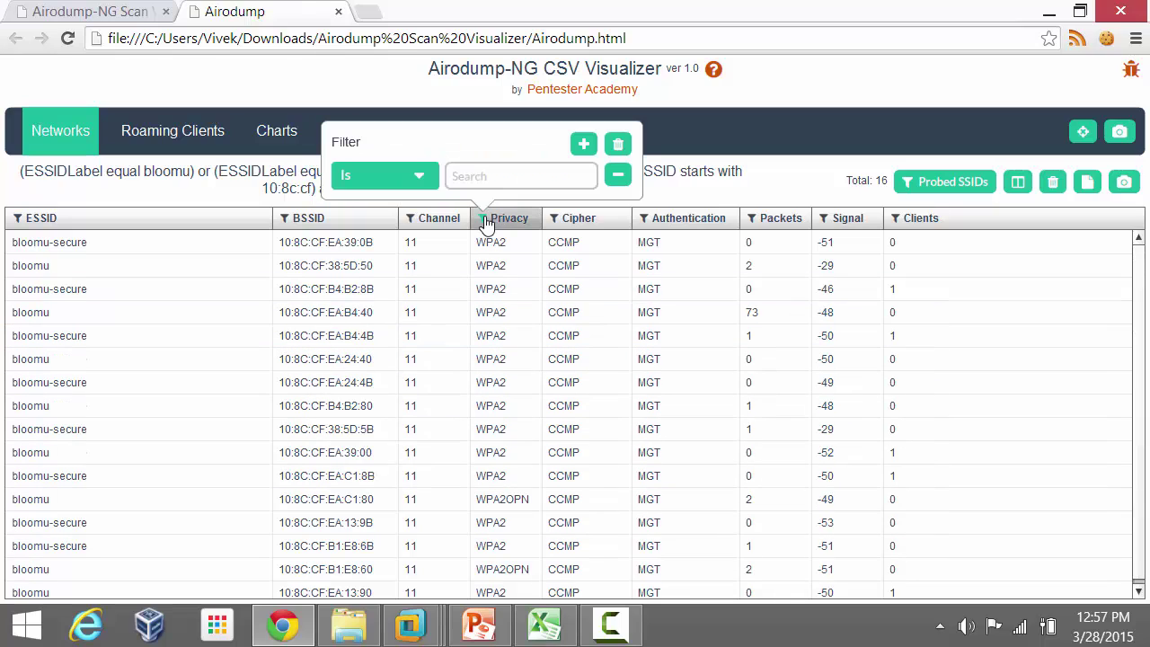
pyautogui.click(424, 179)
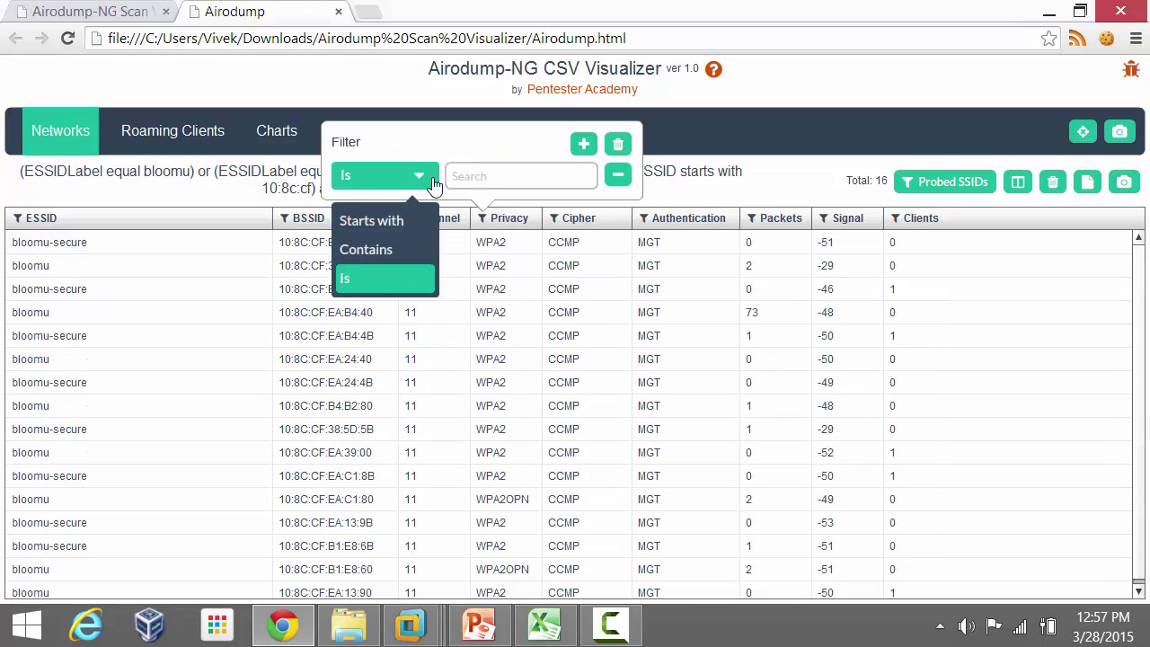
pyautogui.click(470, 173)
pyautogui.write('wpa2')
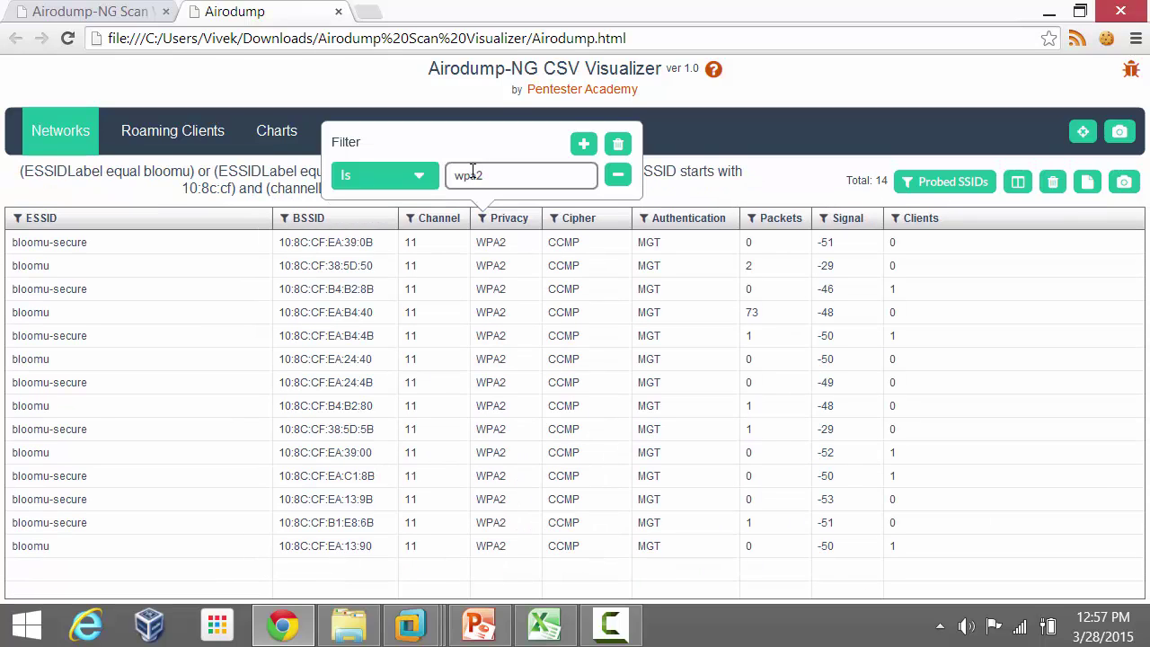
pyautogui.click(680, 195)
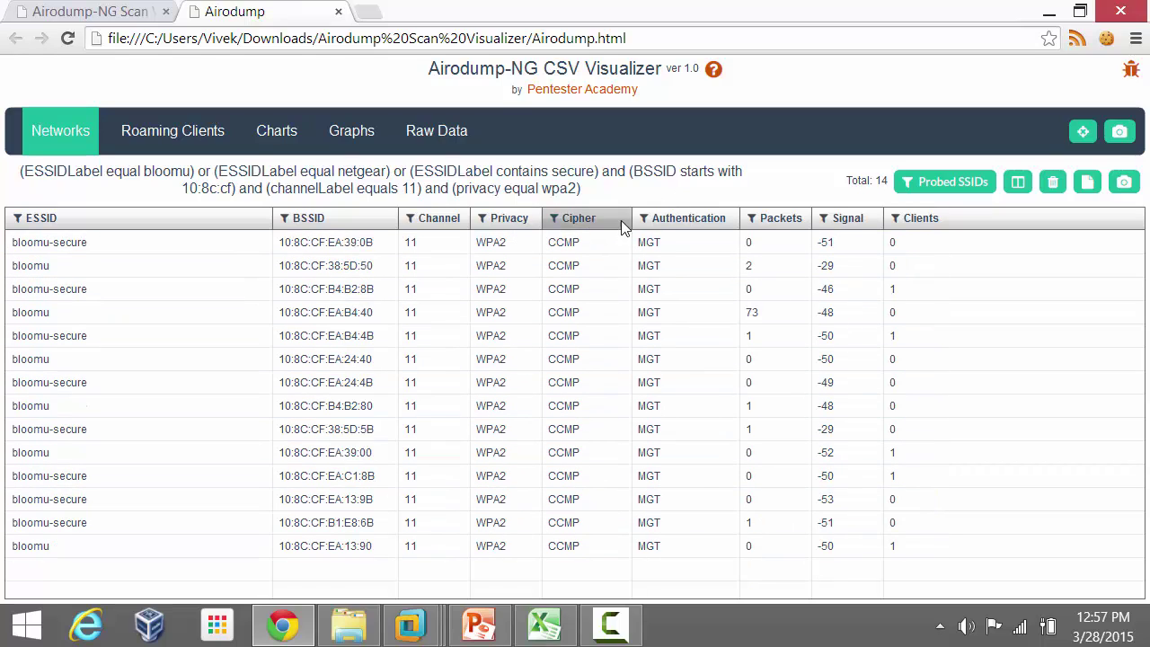
pyautogui.click(554, 219)
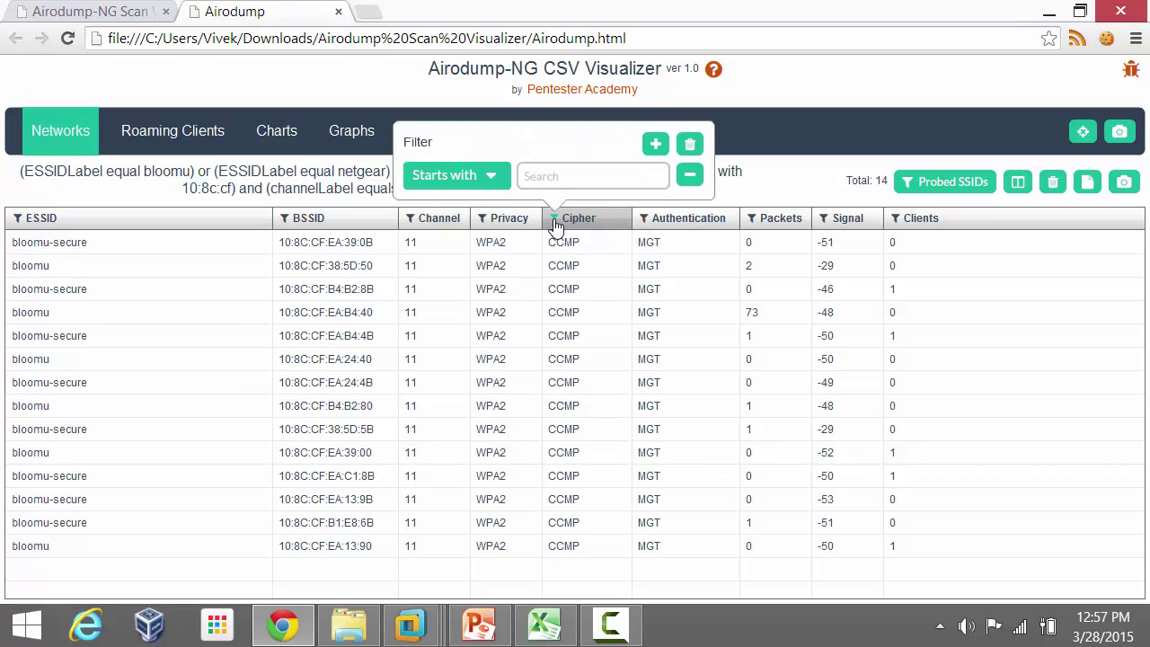
# Leave Cipher unfiltered and set the Packets minimum to 1, leaving 6 networks.
pyautogui.click(755, 199)
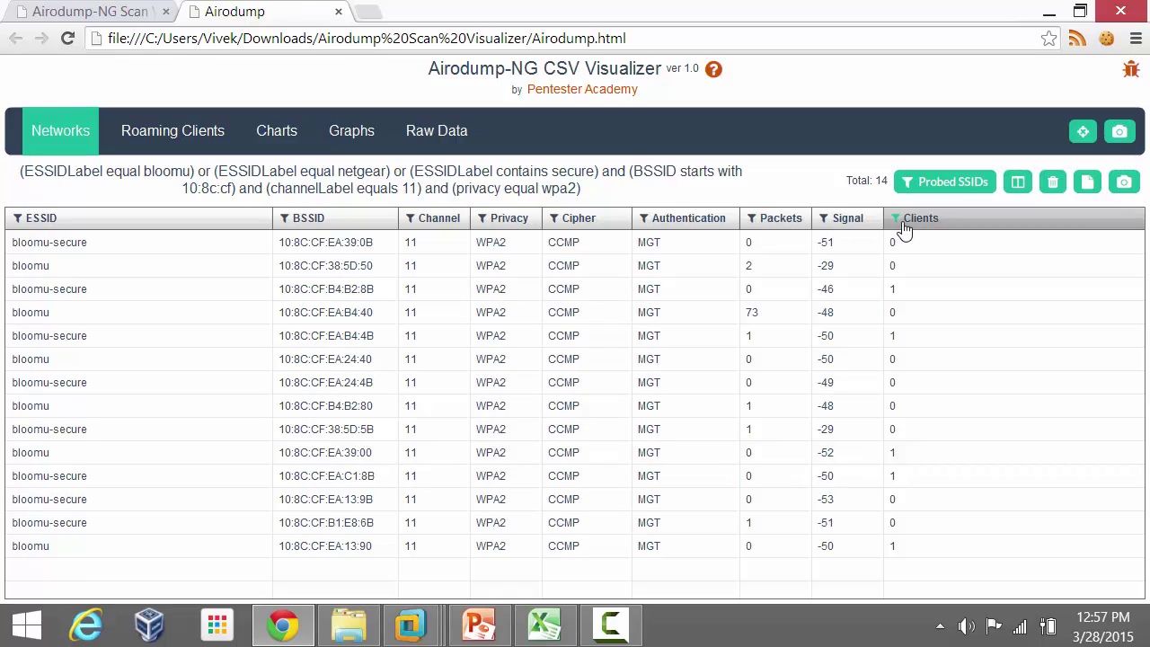
pyautogui.click(754, 220)
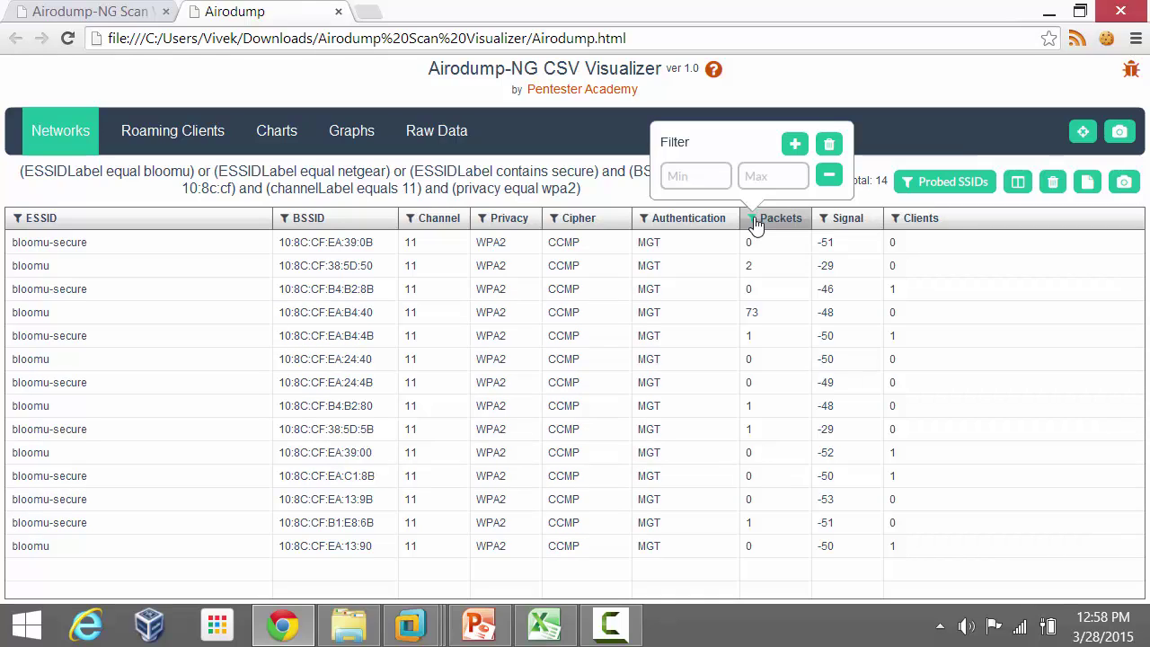
pyautogui.click(690, 174)
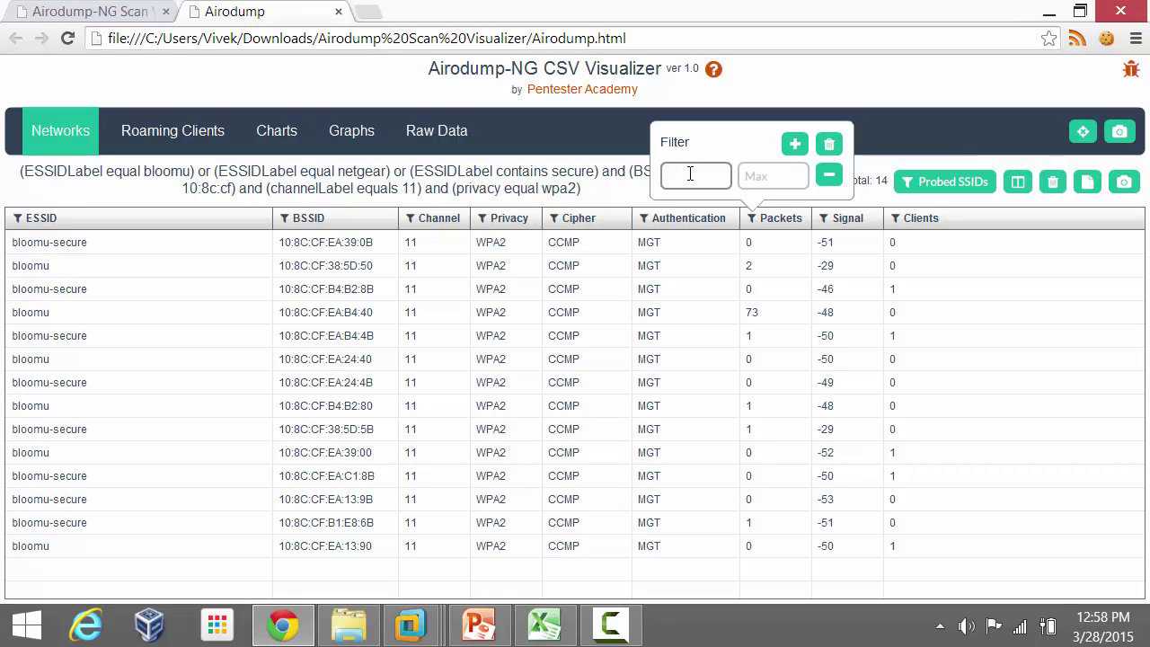
pyautogui.write('1')
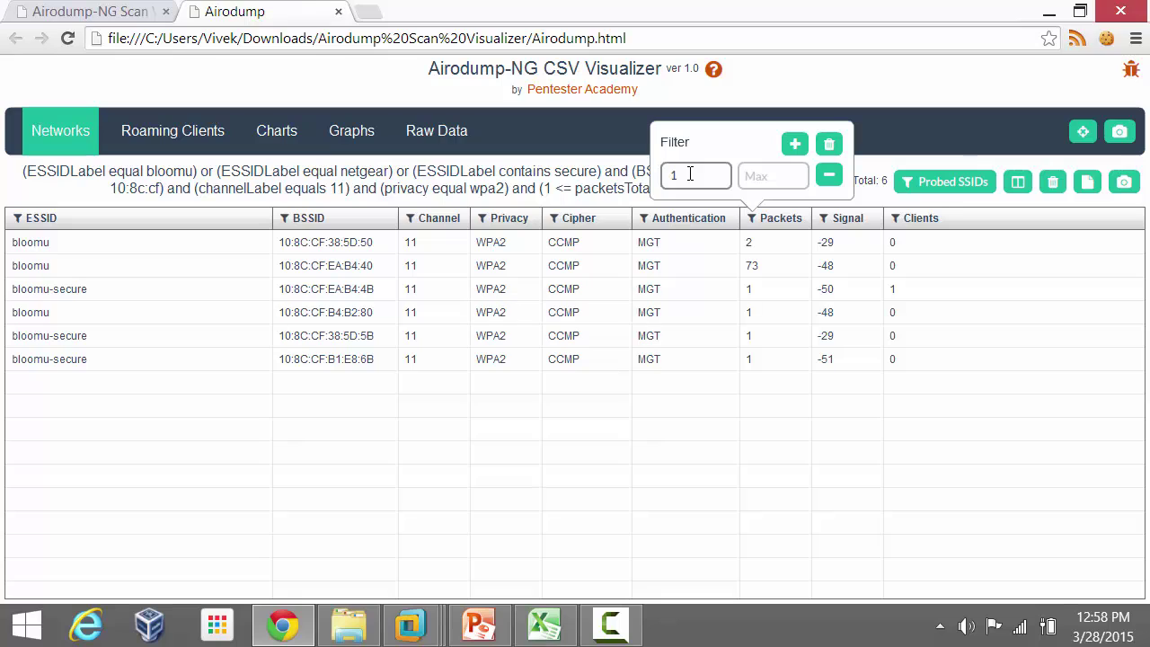
pyautogui.click(797, 476)
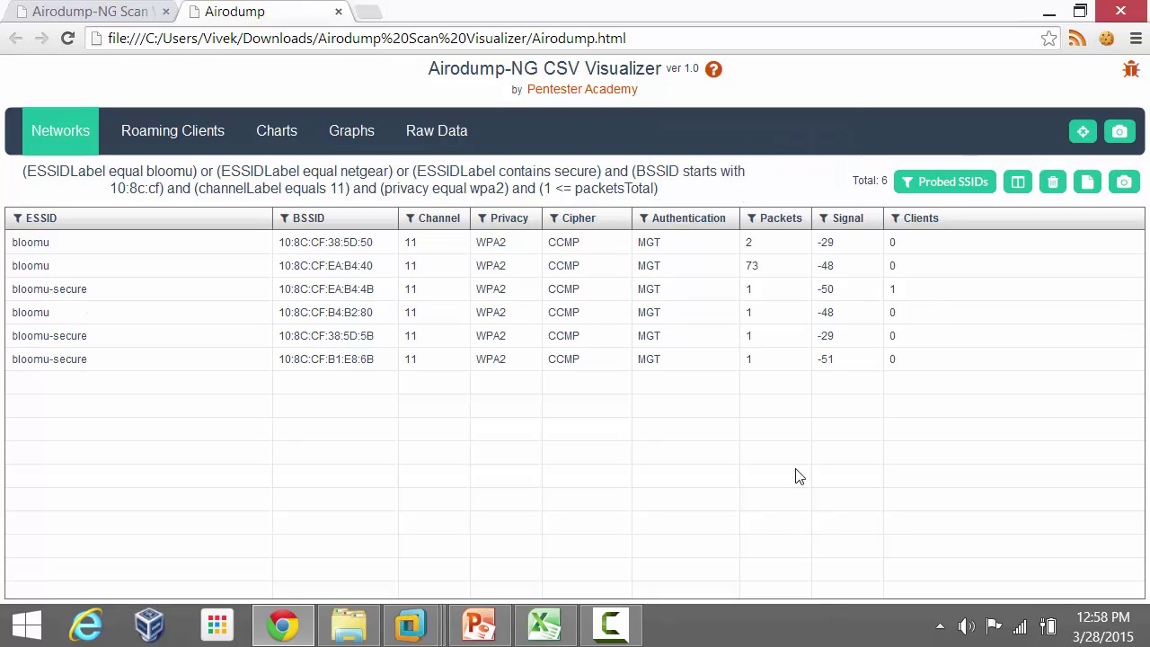
# Set the Signal filter minimum to -50, after first trying -40.
pyautogui.click(823, 219)
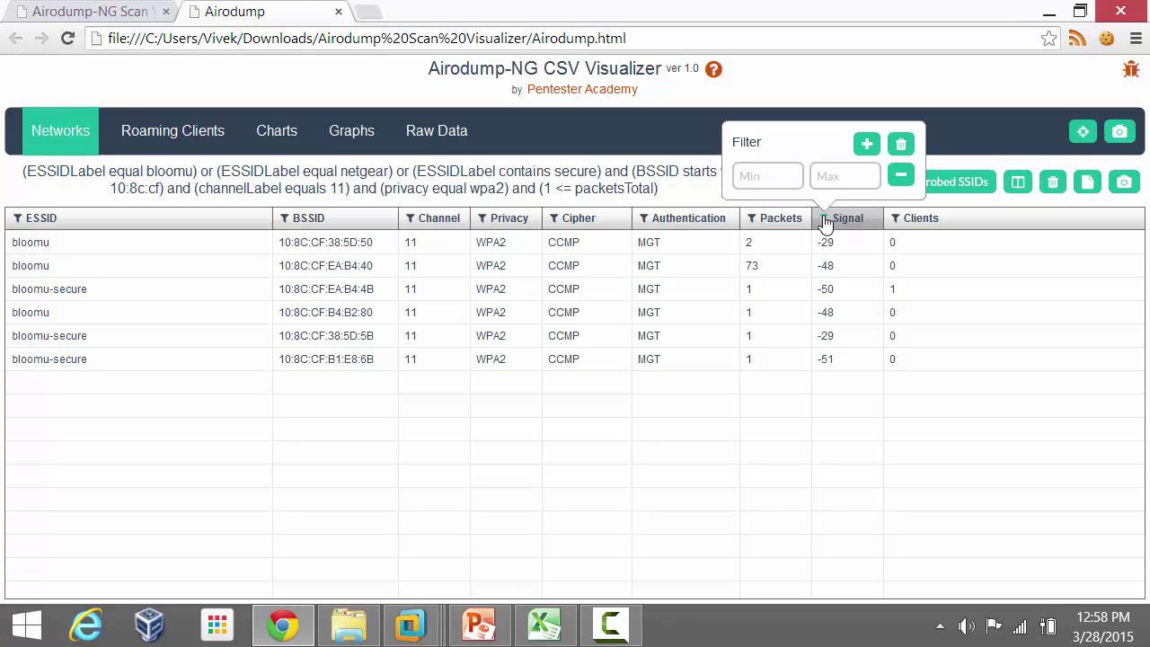
pyautogui.click(761, 178)
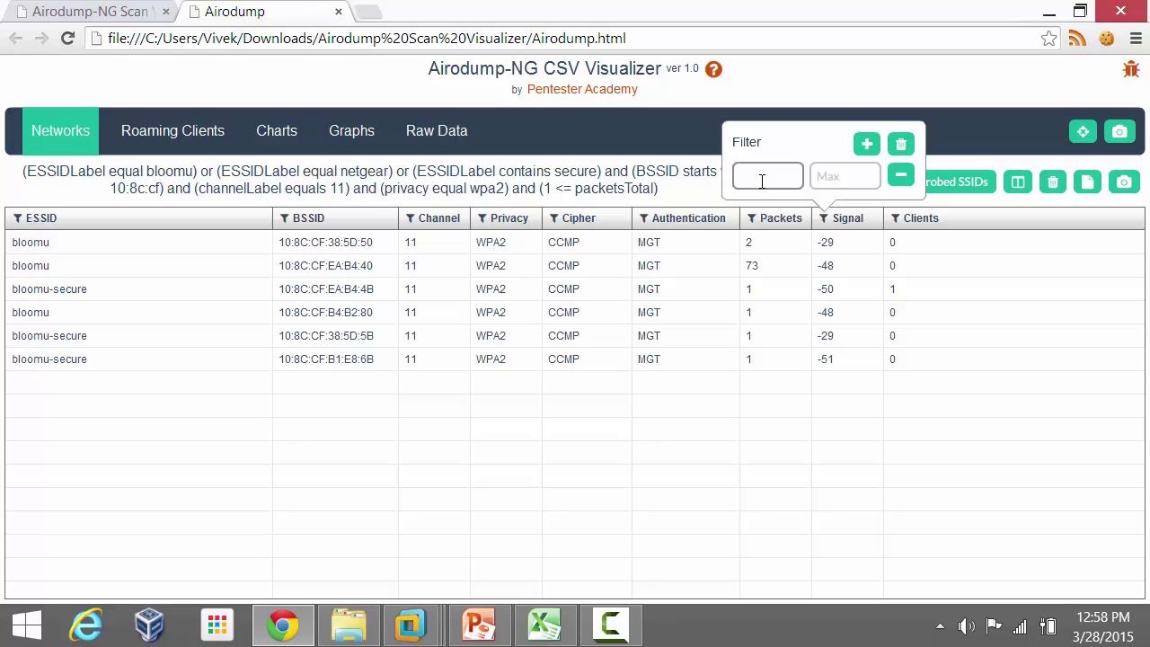
pyautogui.write('-40')
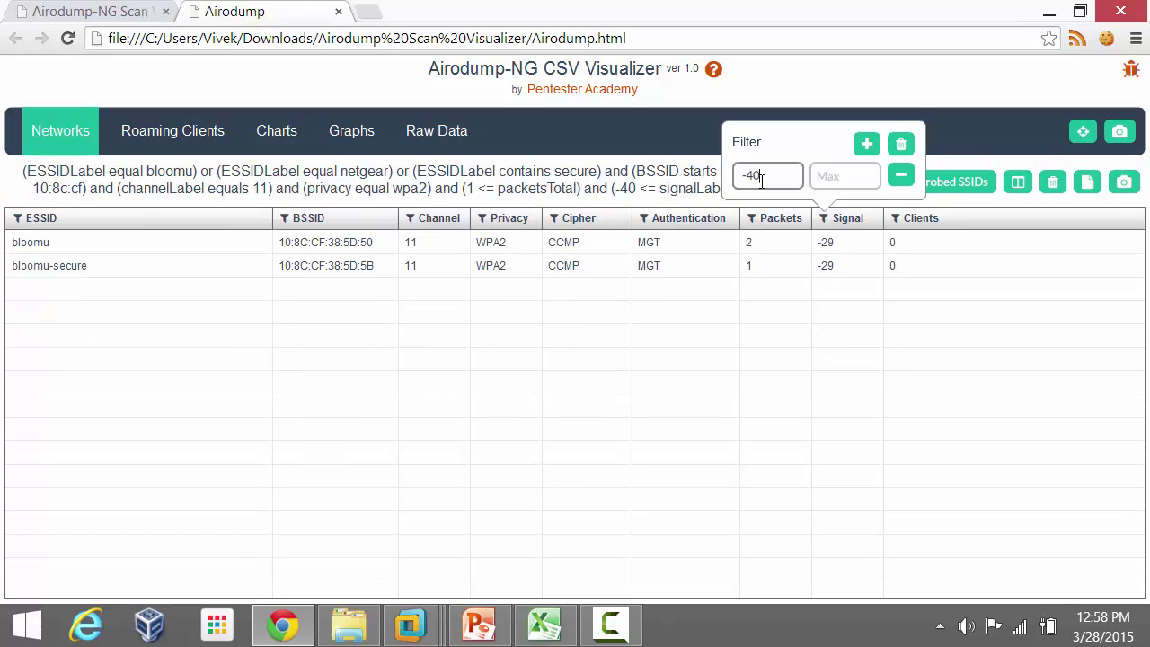
pyautogui.press('BackSpace')
pyautogui.press('BackSpace')
pyautogui.press('BackSpace')
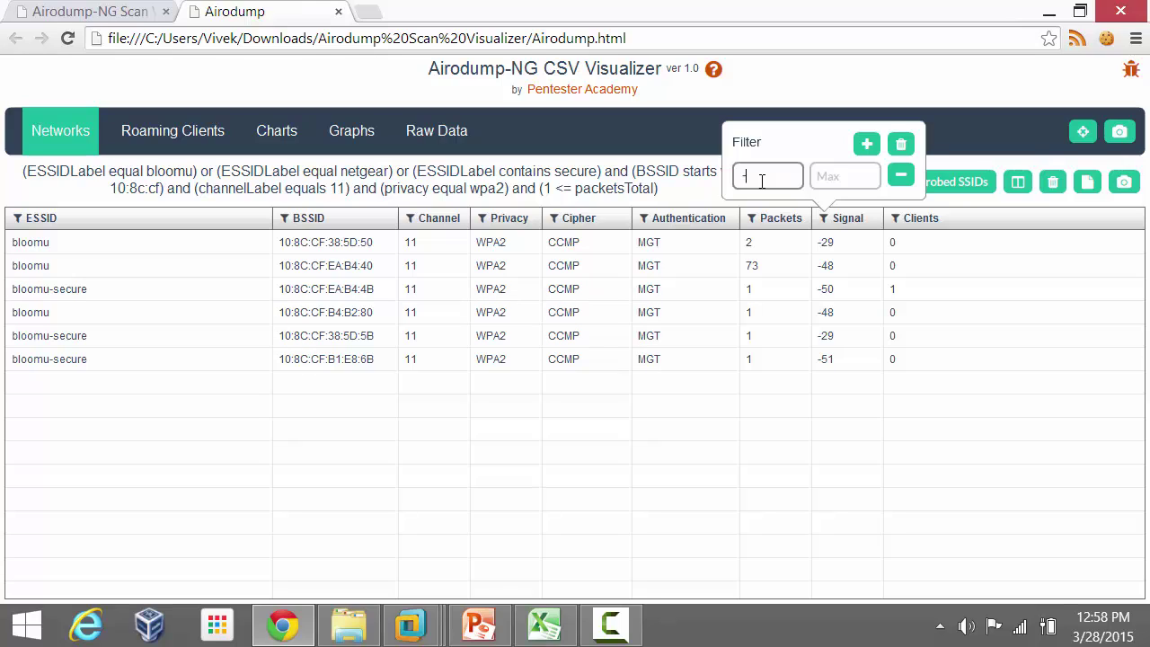
pyautogui.write('-50')
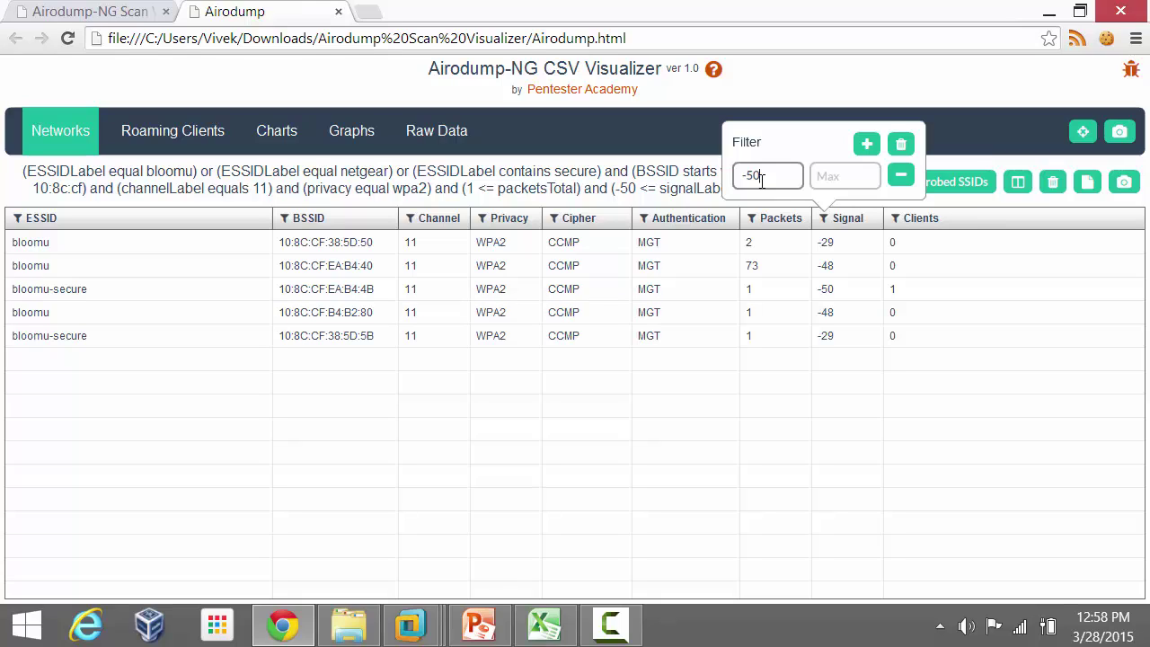
# Set the Clients minimum to 1 and select the one remaining bloomu-secure network.
pyautogui.click(984, 209)
pyautogui.click(896, 220)
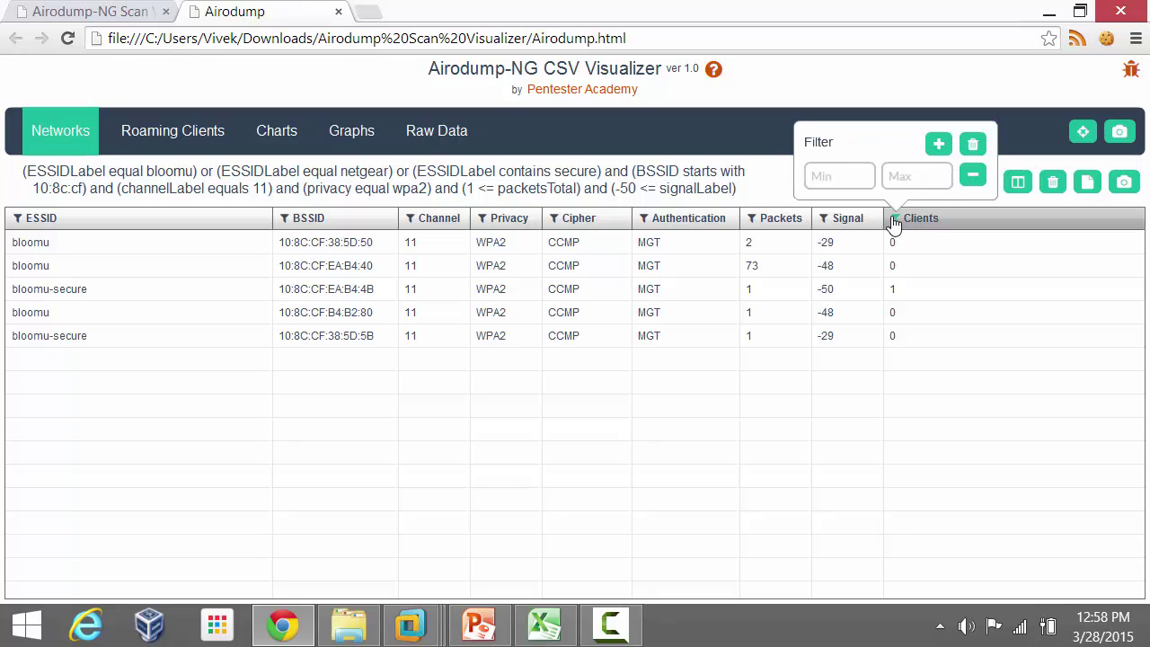
pyautogui.click(830, 178)
pyautogui.write('1')
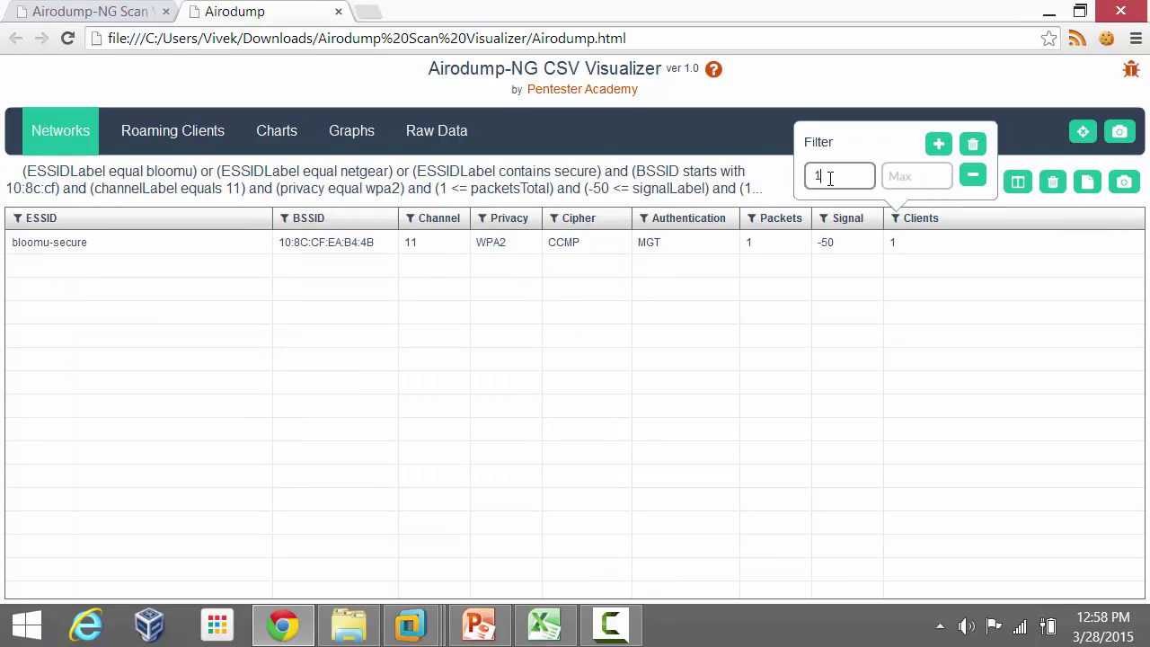
pyautogui.click(666, 350)
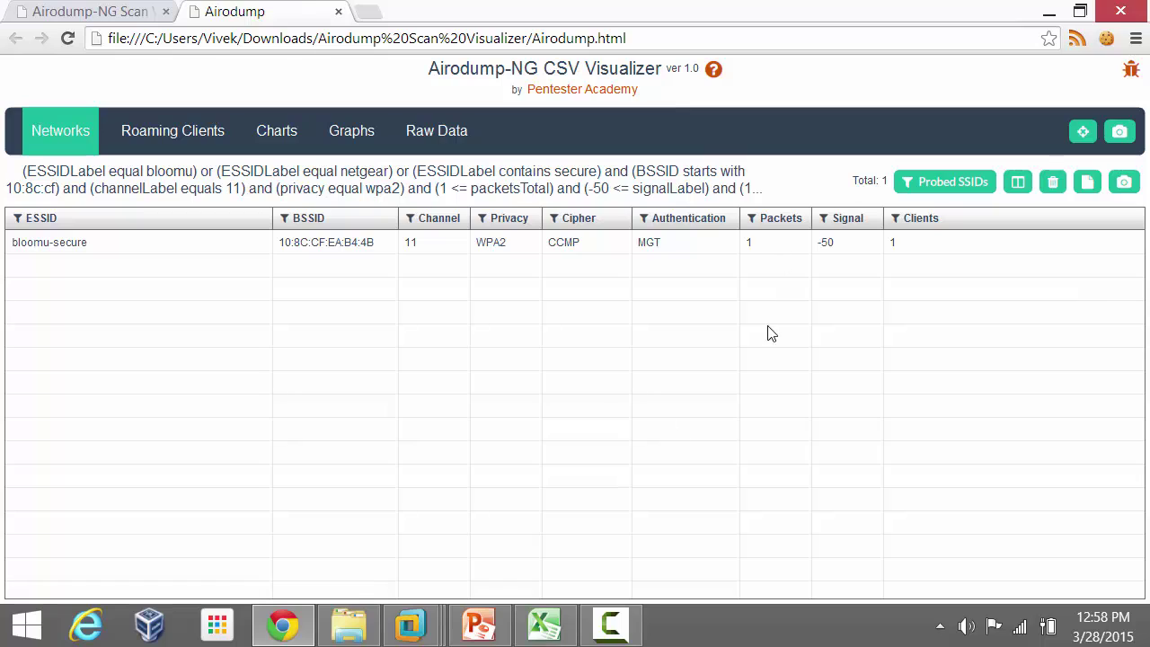
pyautogui.click(257, 250)
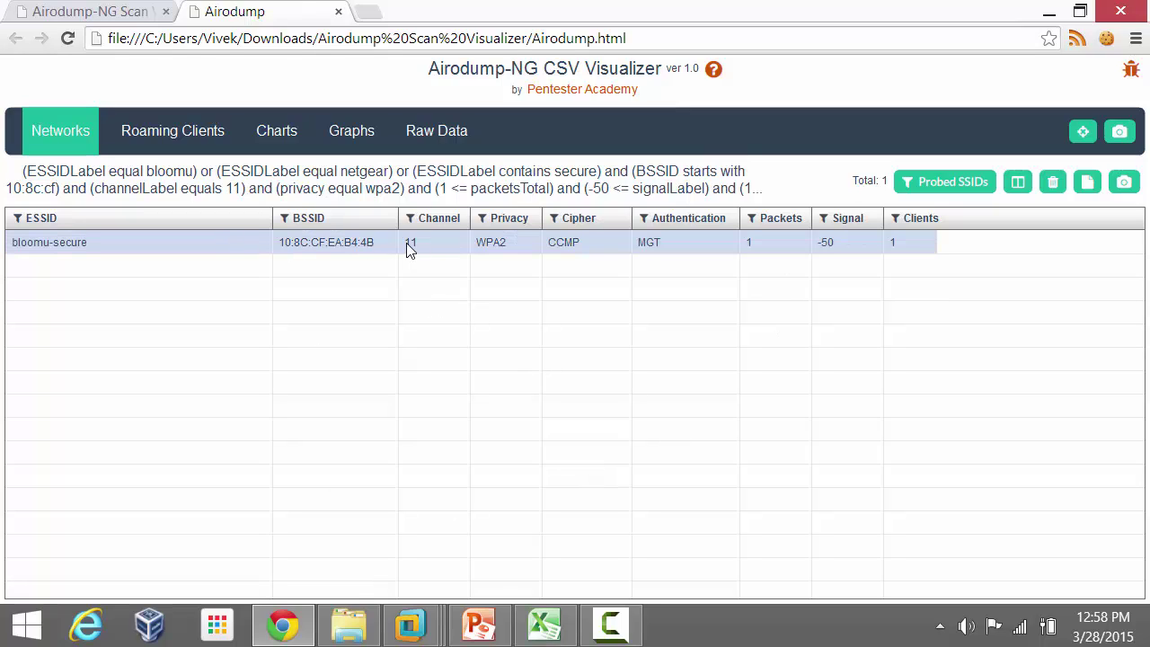
pyautogui.click(444, 242)
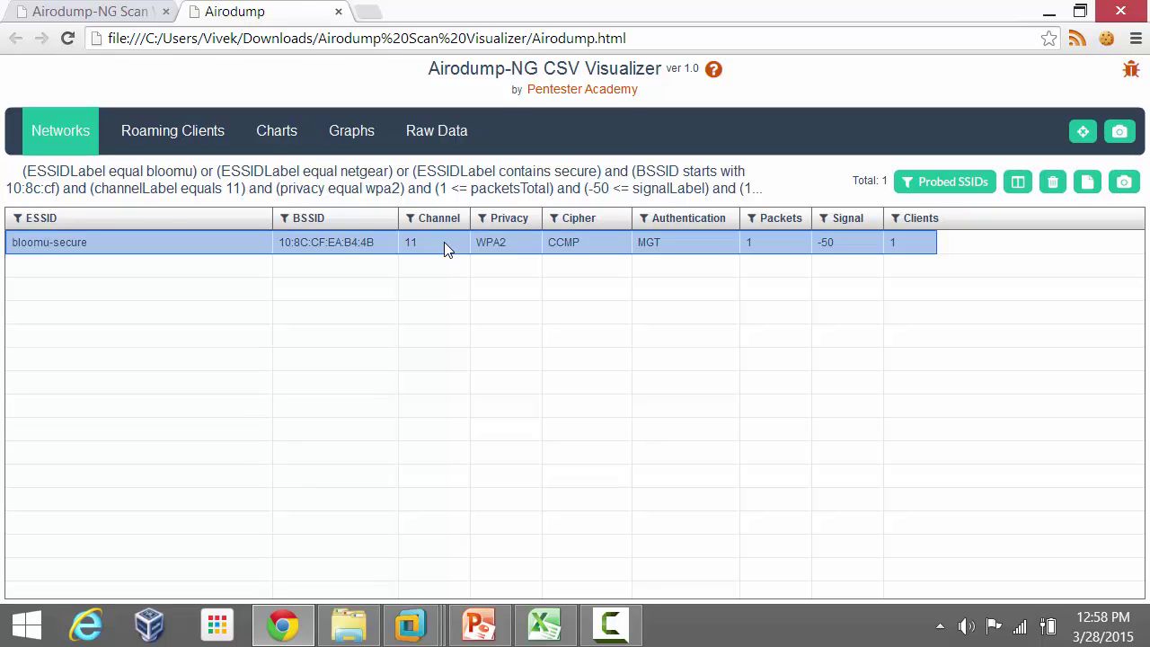
pyautogui.doubleClick(443, 242)
pyautogui.click(386, 236)
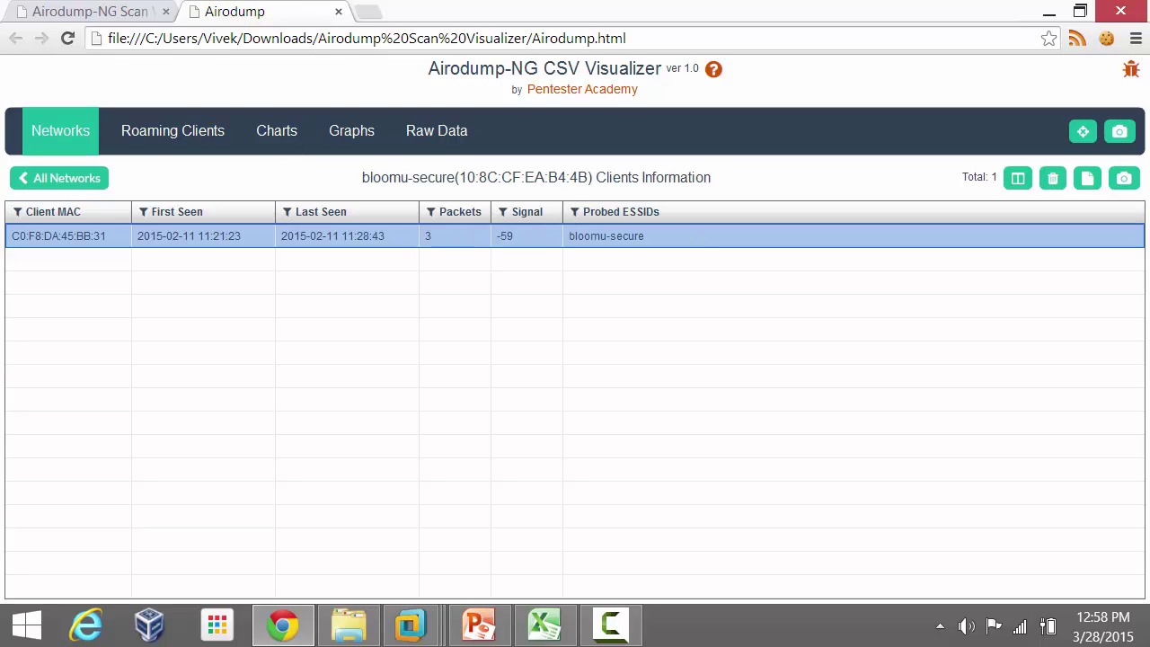
pyautogui.click(578, 216)
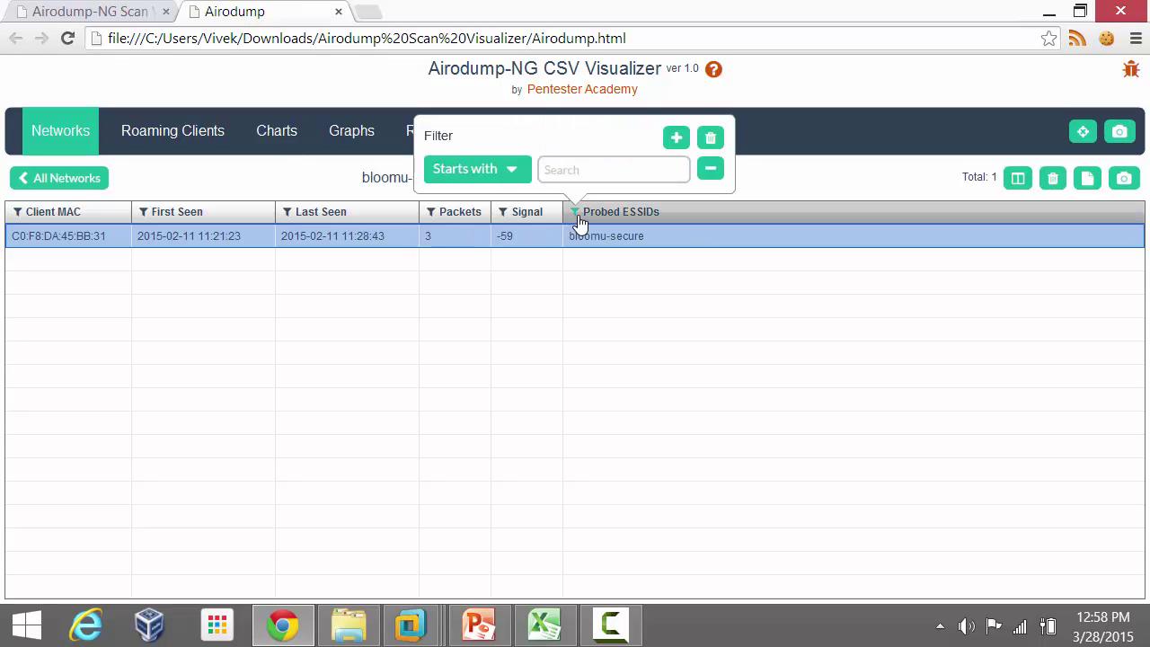
pyautogui.click(310, 190)
pyautogui.click(296, 212)
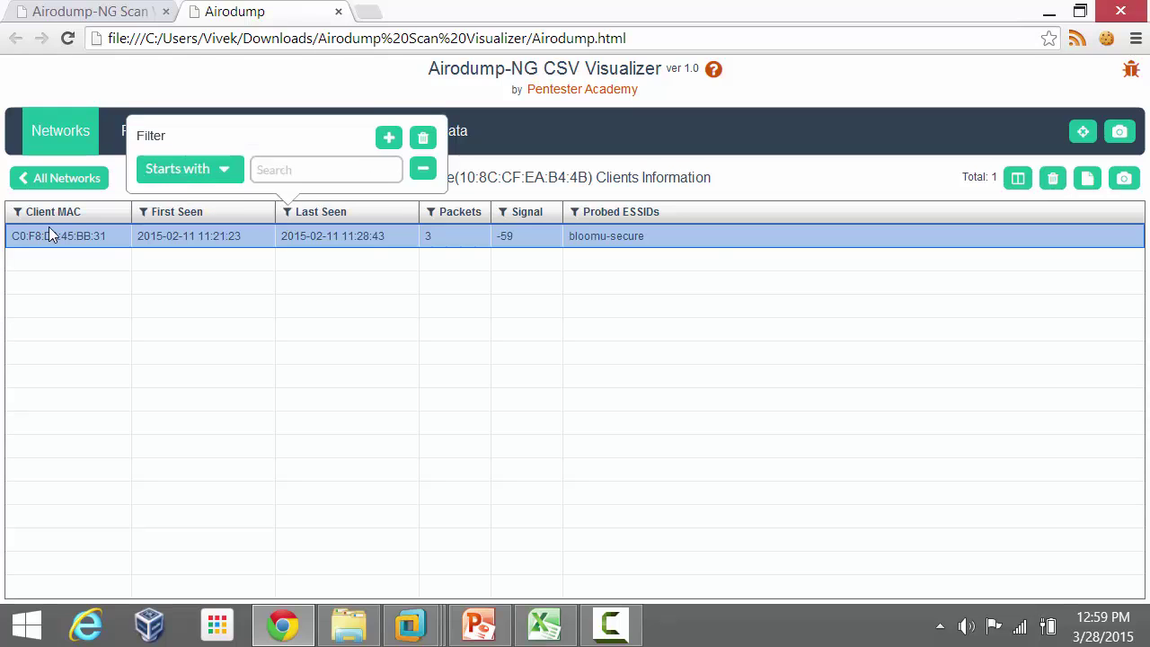
pyautogui.click(33, 185)
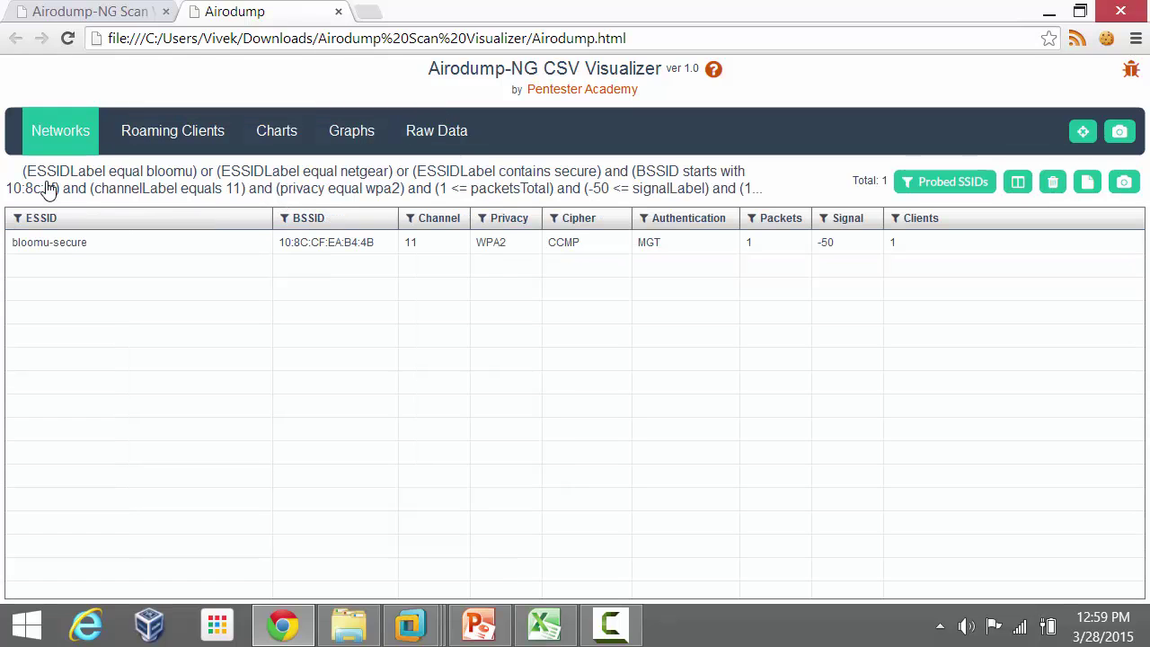
# Clear all Networks filters and view the Roaming Clients list of 480 clients.
pyautogui.click(1053, 184)
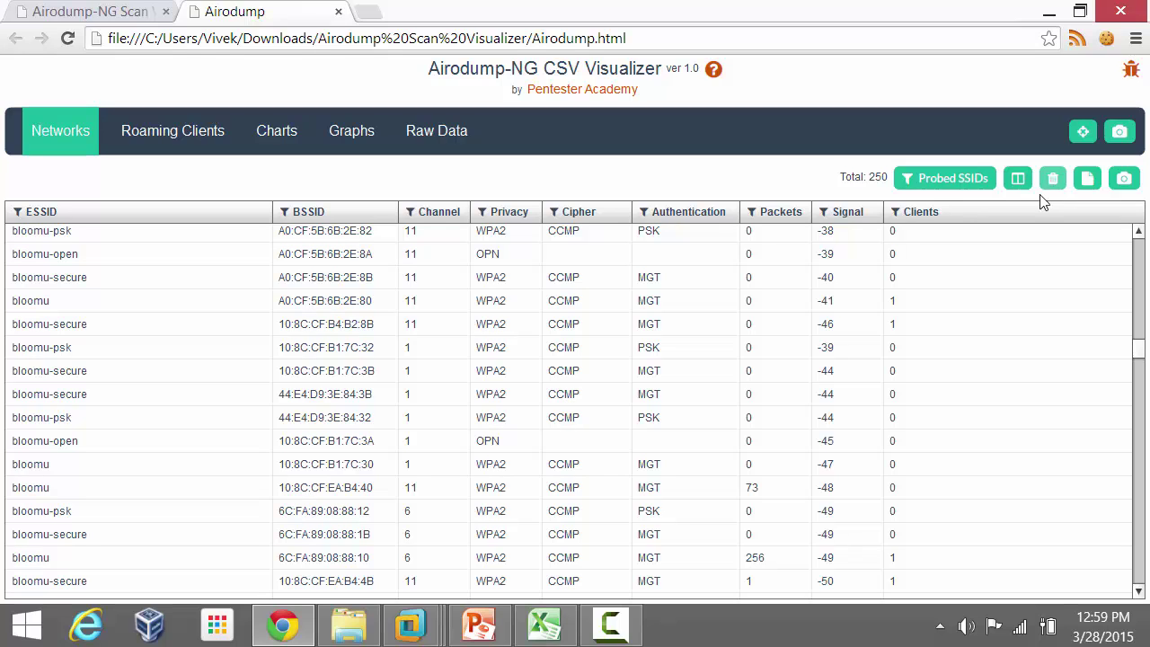
pyautogui.click(181, 137)
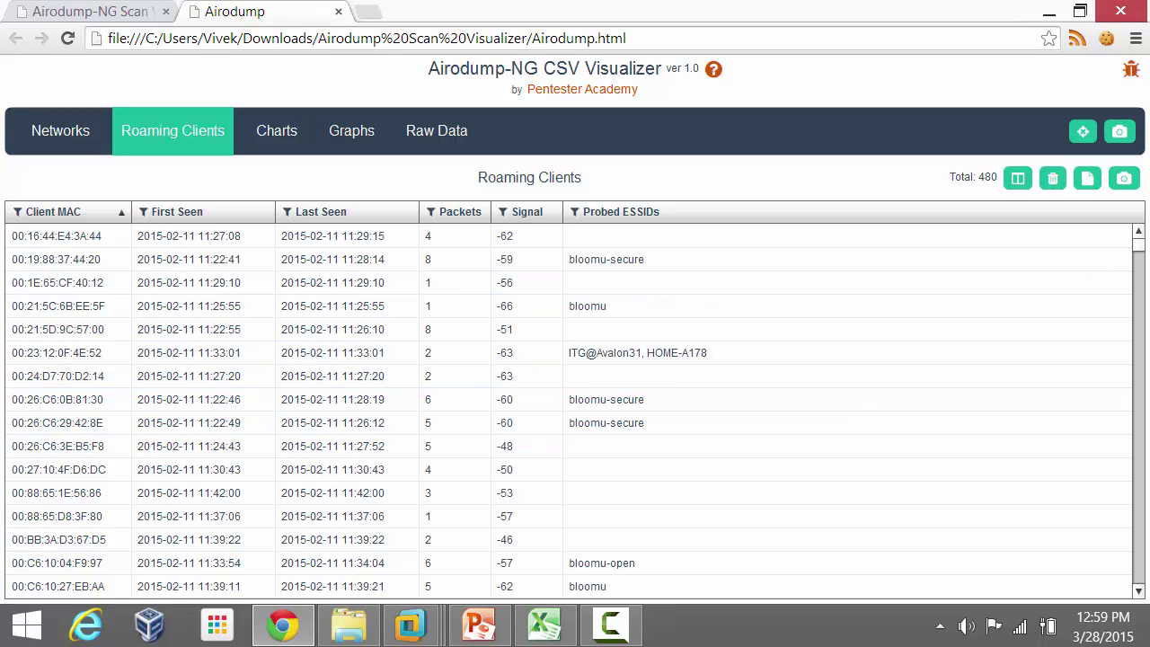
# Filter roaming clients by Probed ESSIDs 'Is' mothership, review the one match, then remove the filter.
pyautogui.moveTo(1139, 248); pyautogui.dragTo(1143, 285)
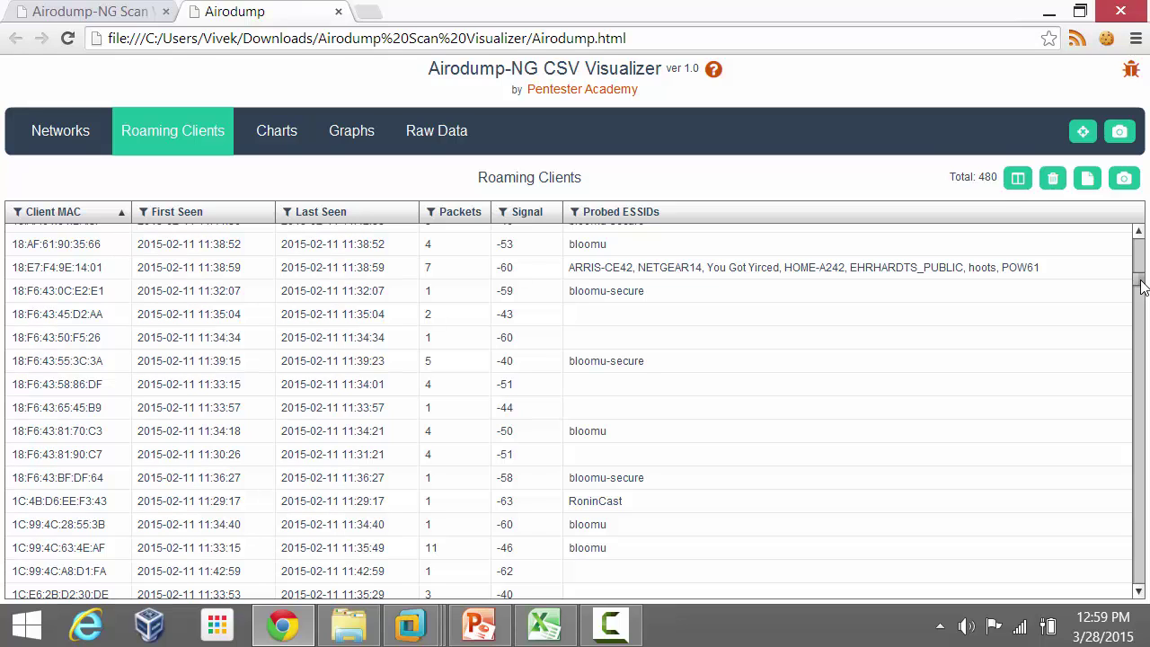
pyautogui.moveTo(1143, 286); pyautogui.dragTo(1140, 313)
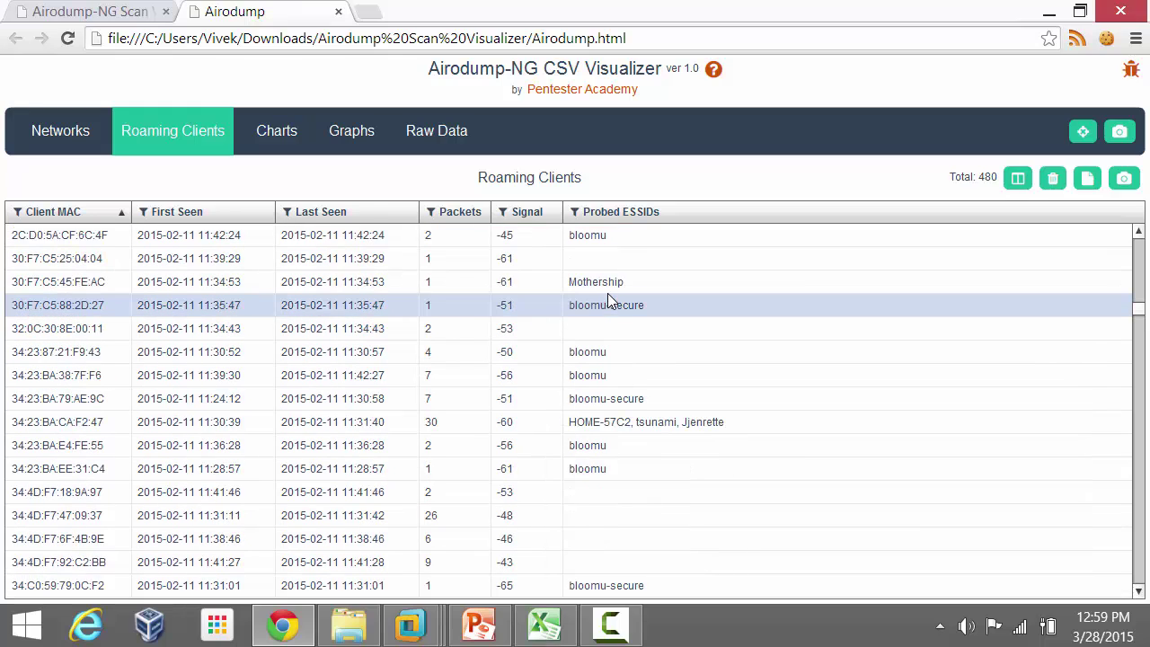
pyautogui.click(575, 213)
pyautogui.click(584, 170)
pyautogui.click(523, 177)
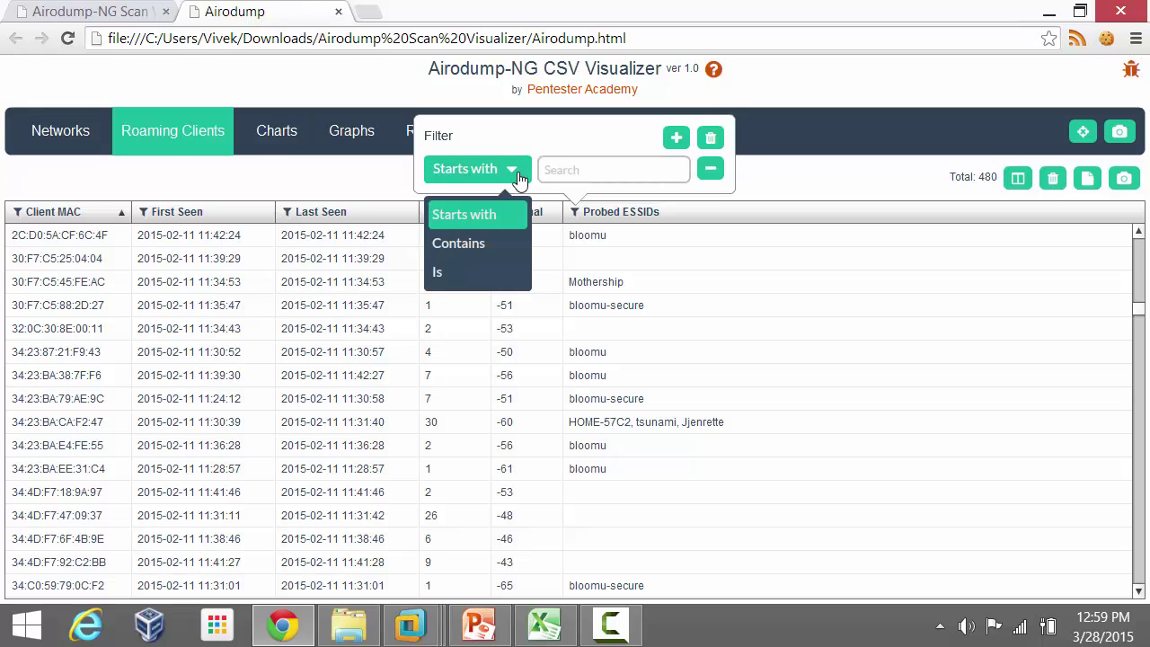
pyautogui.click(473, 262)
pyautogui.click(562, 174)
pyautogui.write('mothership')
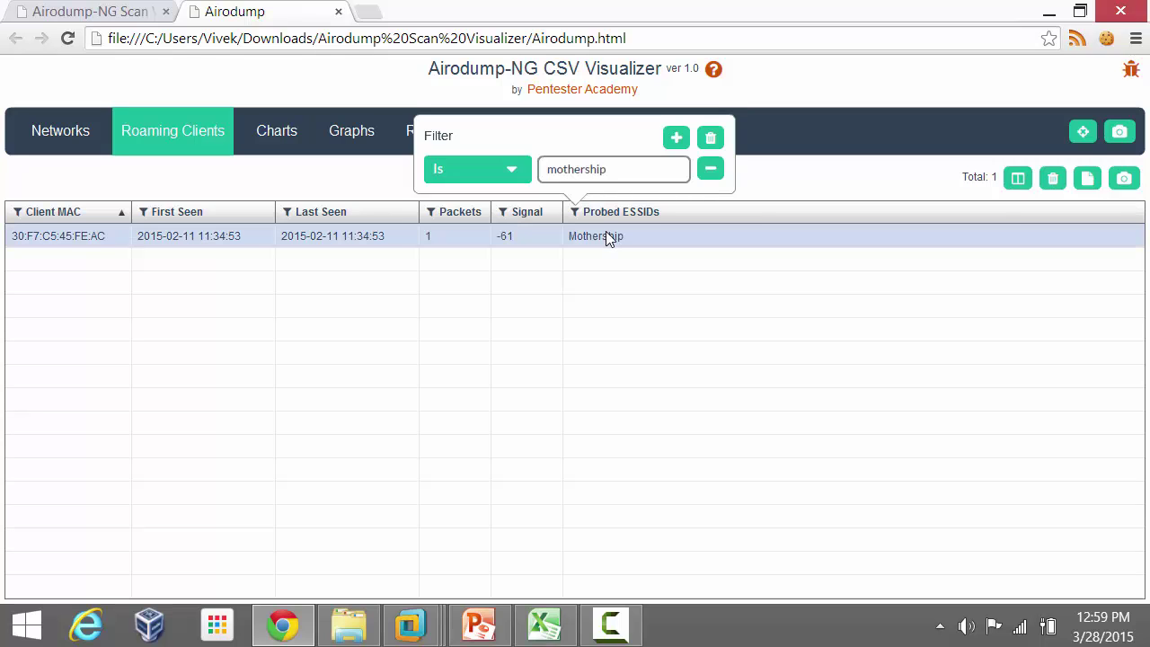
pyautogui.click(711, 170)
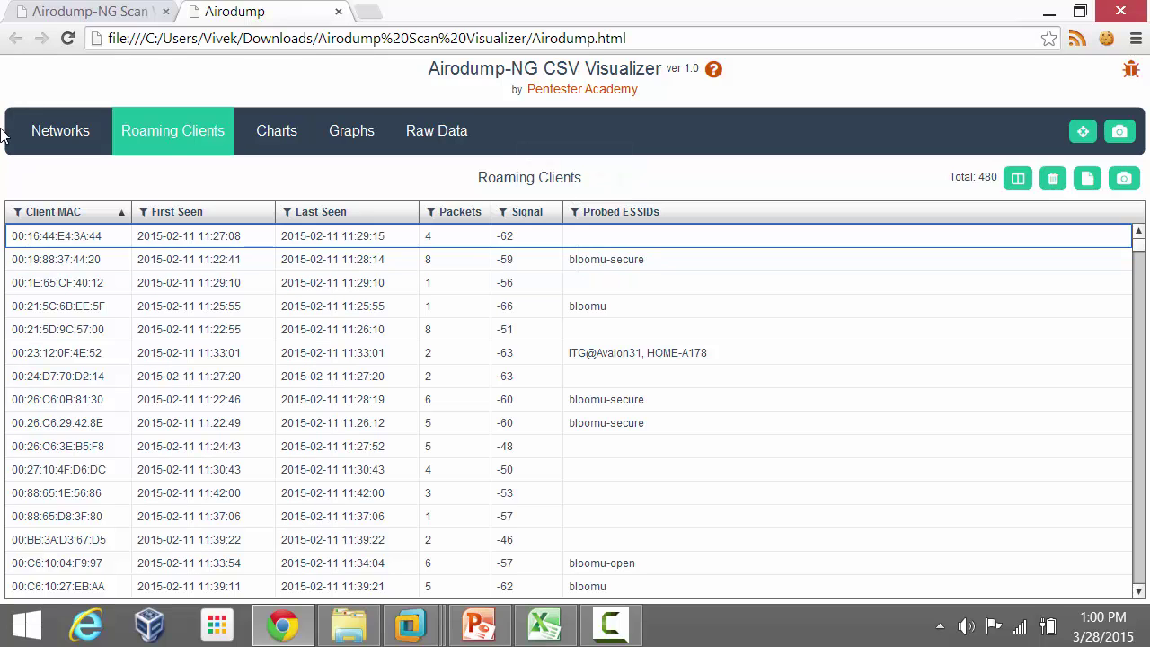
# On the Networks table, filter Probed SSIDs by 'bloomu-open', leaving 3 networks.
pyautogui.click(58, 126)
pyautogui.scroll(10, 236, 568)
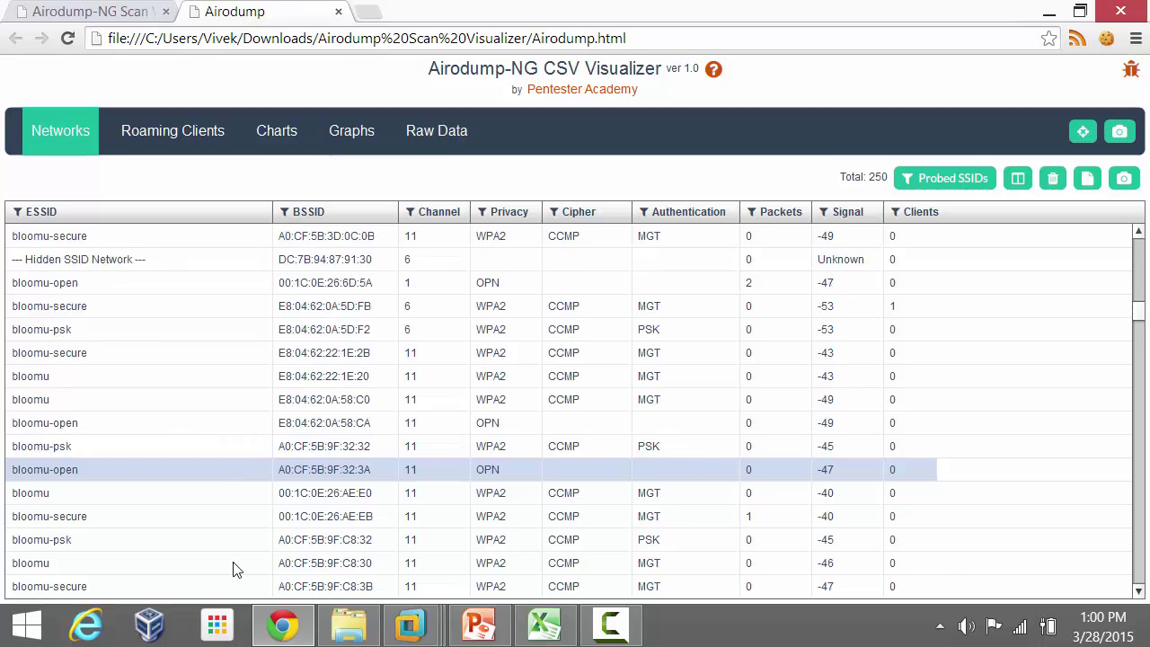
pyautogui.click(960, 186)
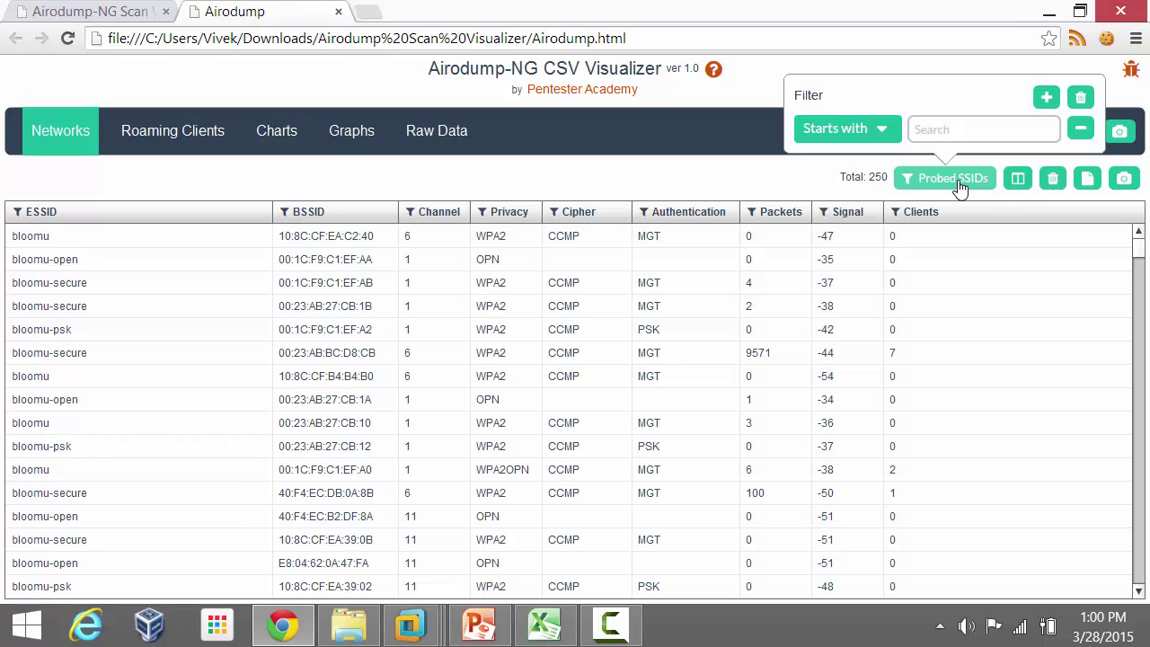
pyautogui.click(949, 128)
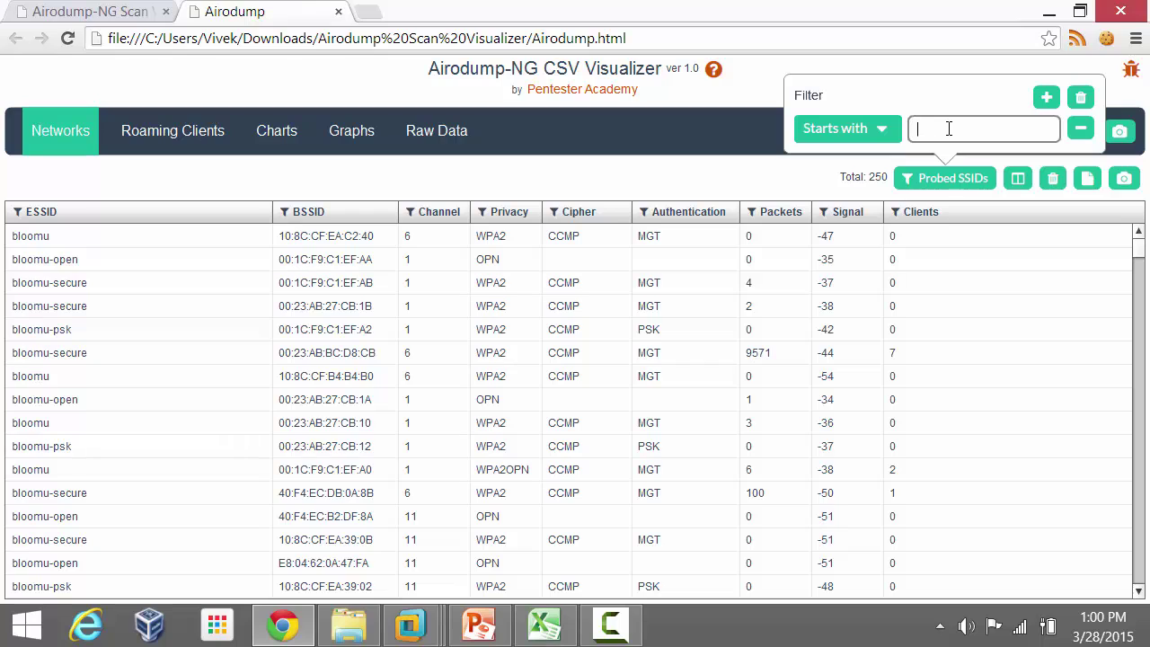
pyautogui.write('bloomu')
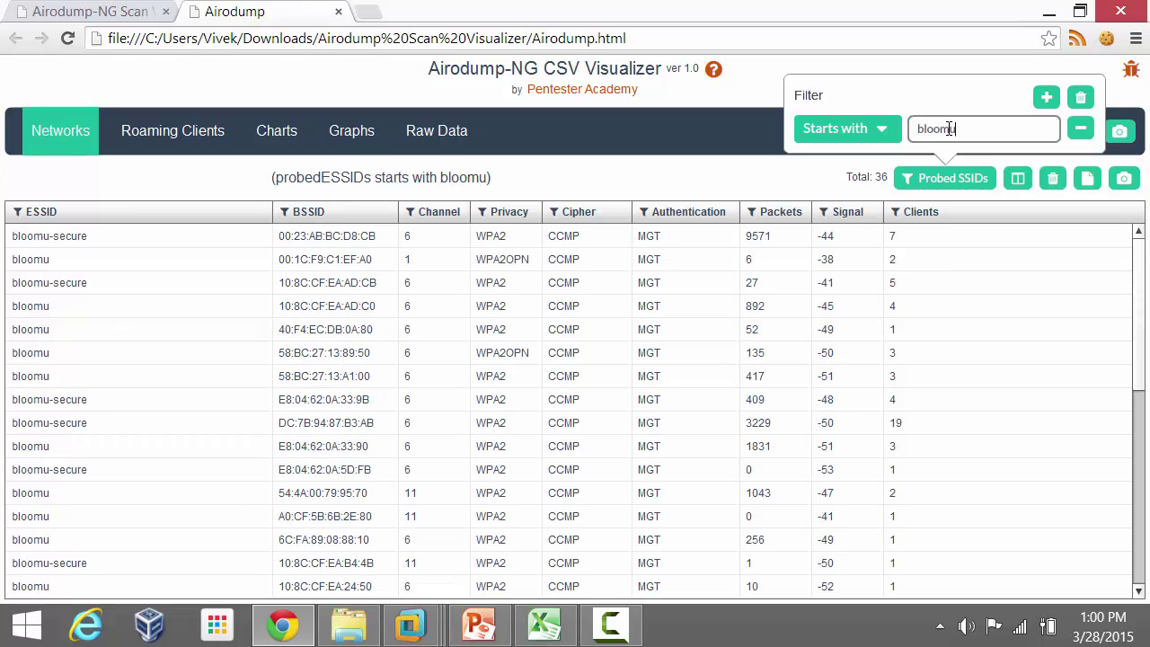
pyautogui.write('-open')
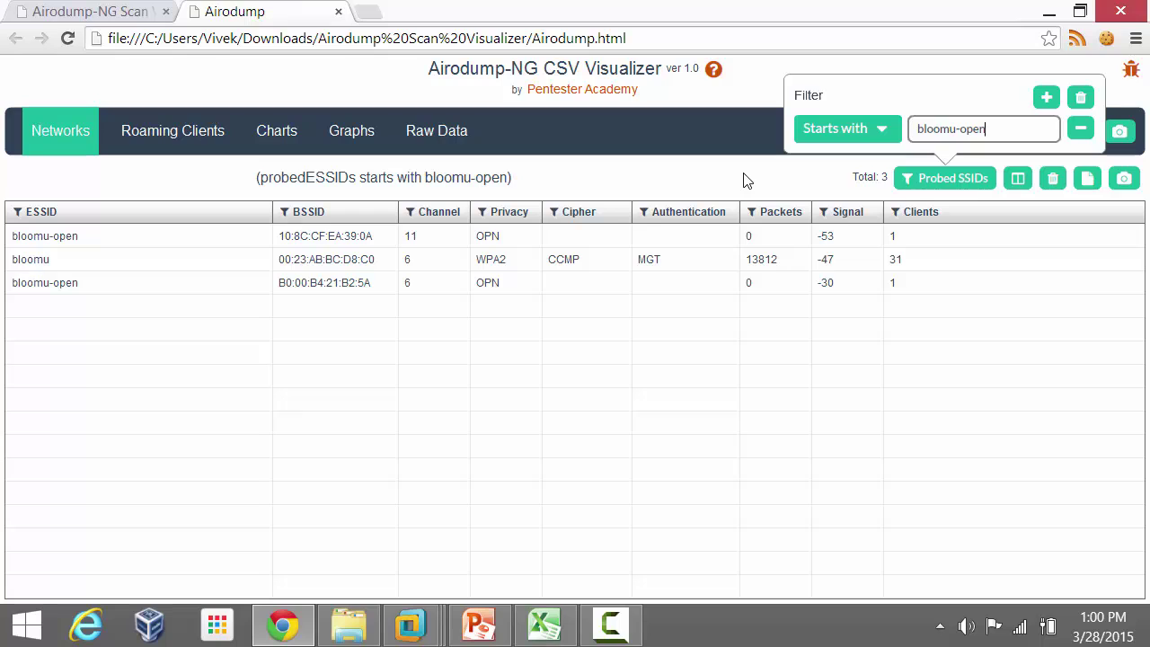
pyautogui.click(743, 179)
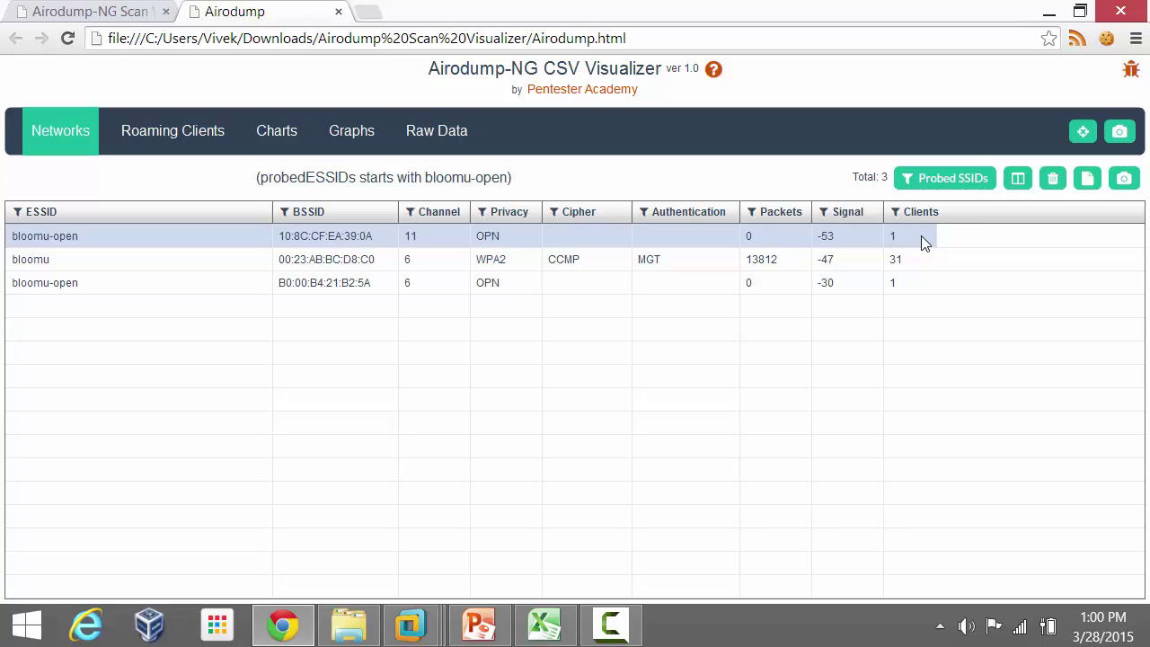
pyautogui.click(920, 260)
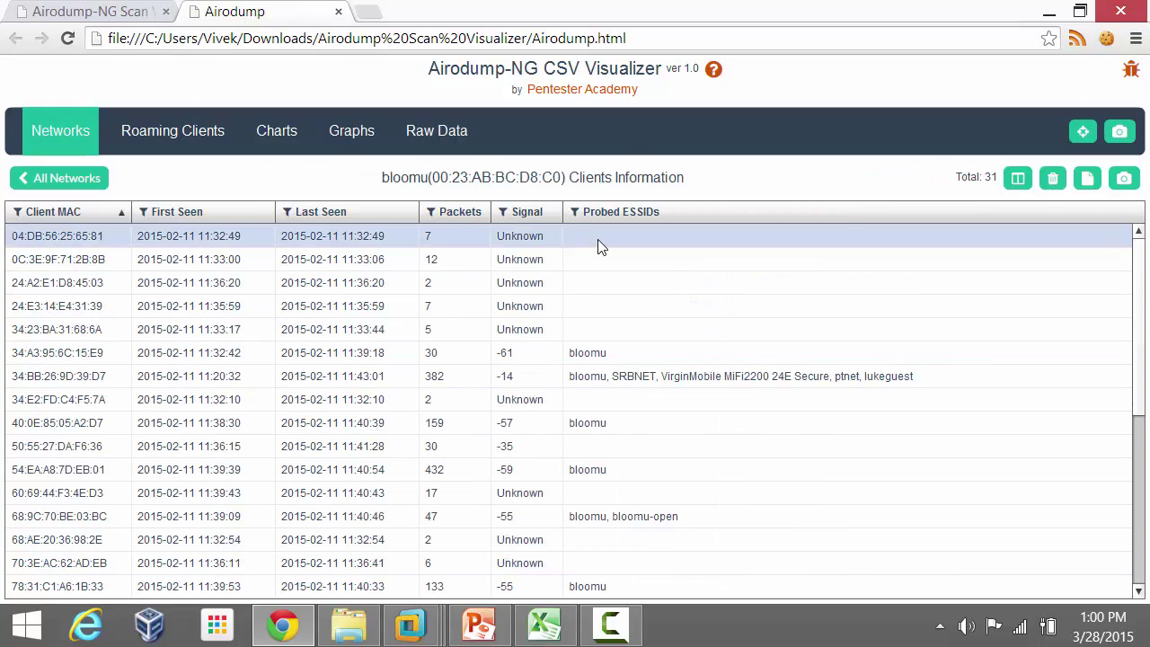
pyautogui.click(575, 212)
pyautogui.click(576, 165)
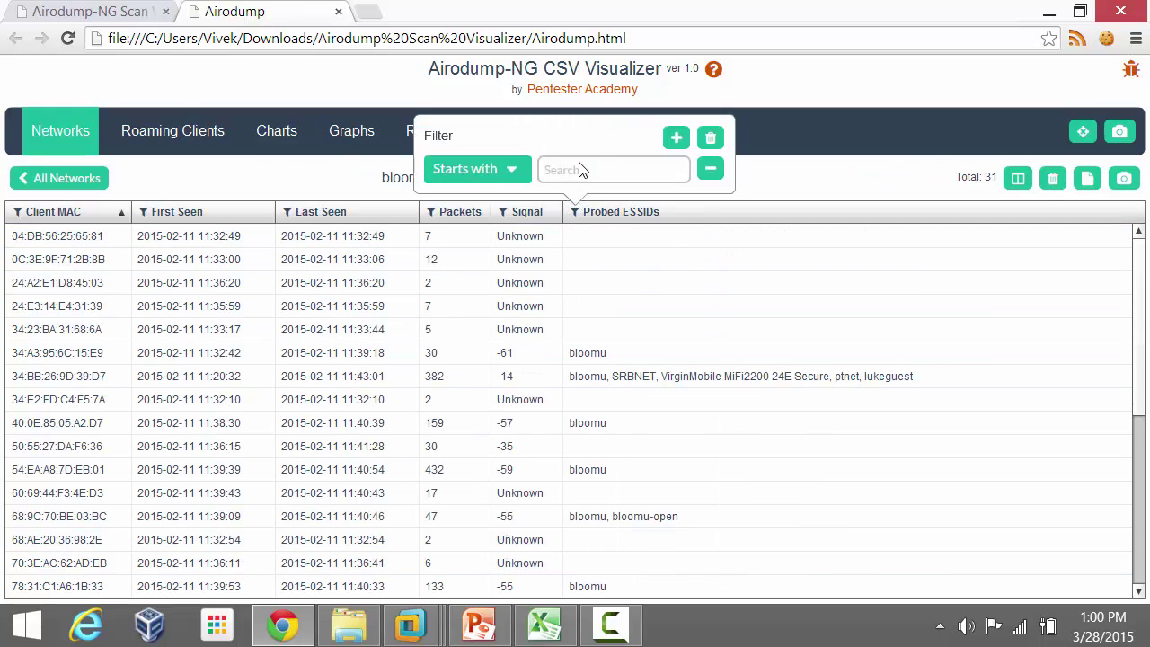
pyautogui.click(580, 173)
pyautogui.write('bloomu')
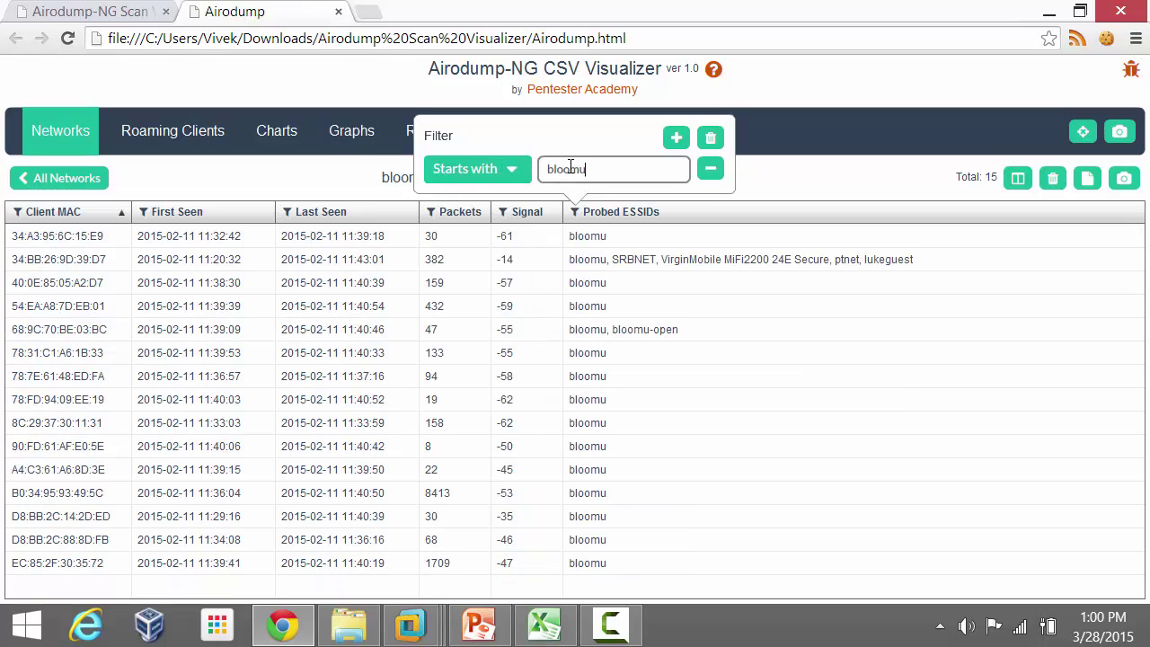
pyautogui.write('-open')
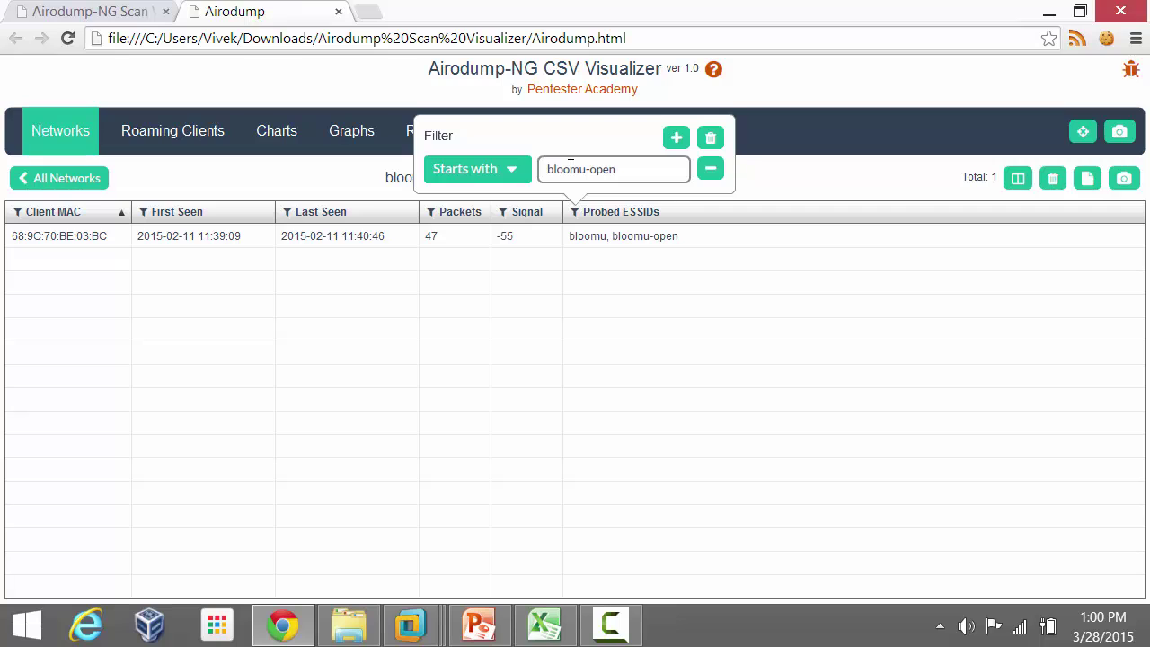
pyautogui.click(99, 237)
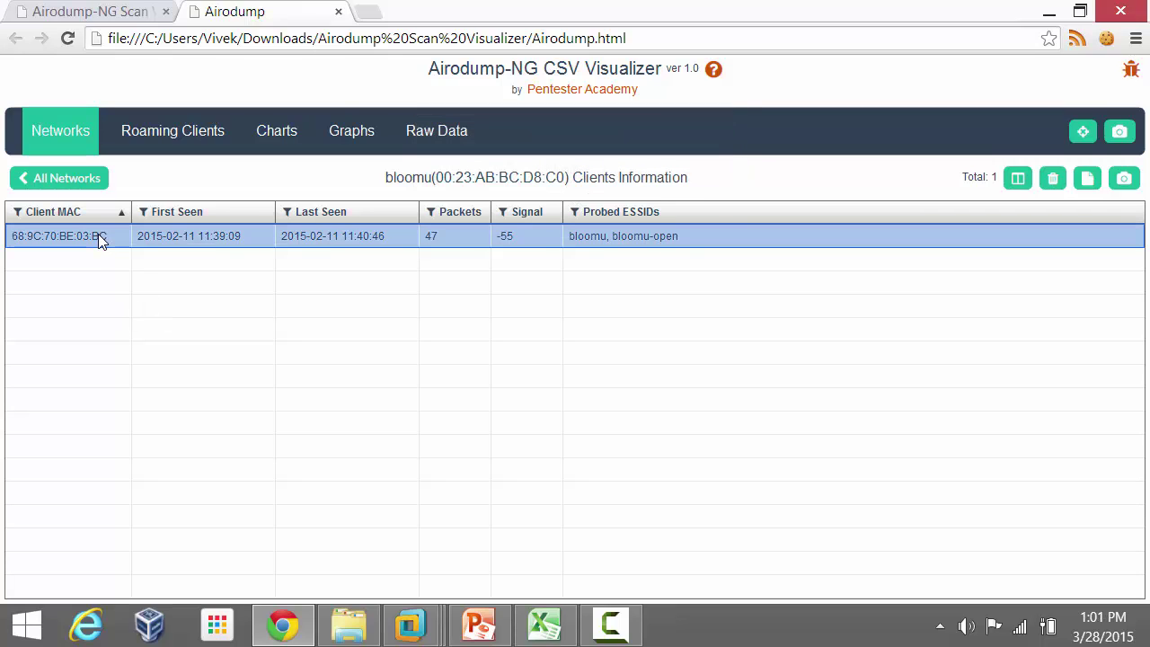
pyautogui.click(65, 185)
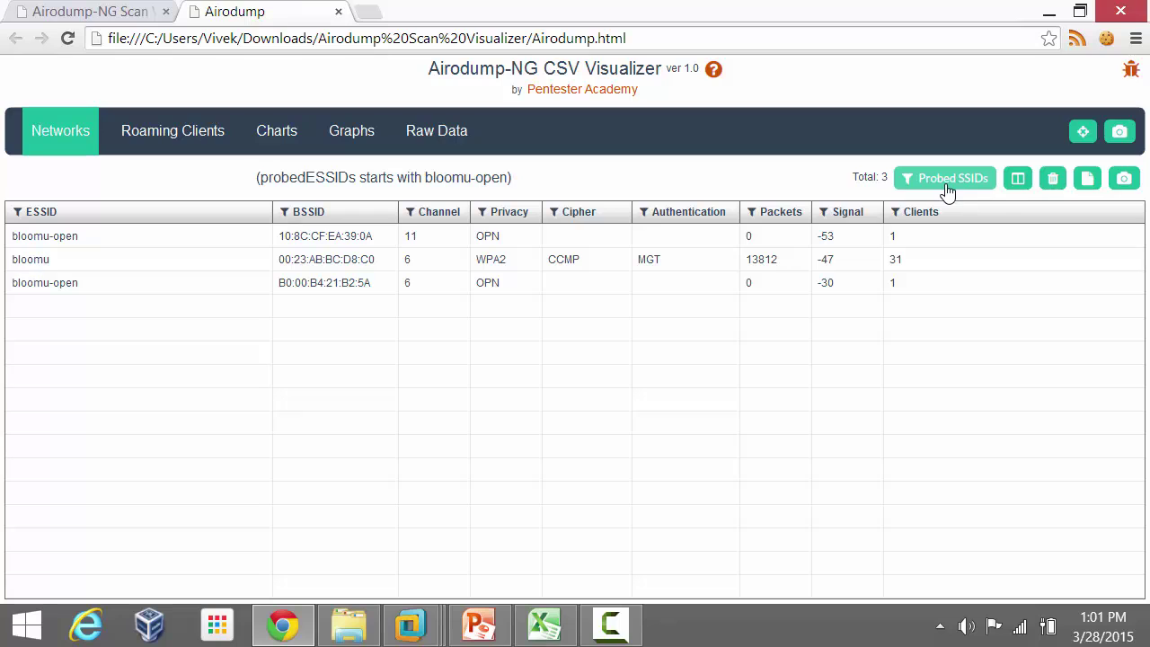
# Clear the Probed SSIDs filter so the Networks table shows all 250 networks again.
pyautogui.click(1054, 180)
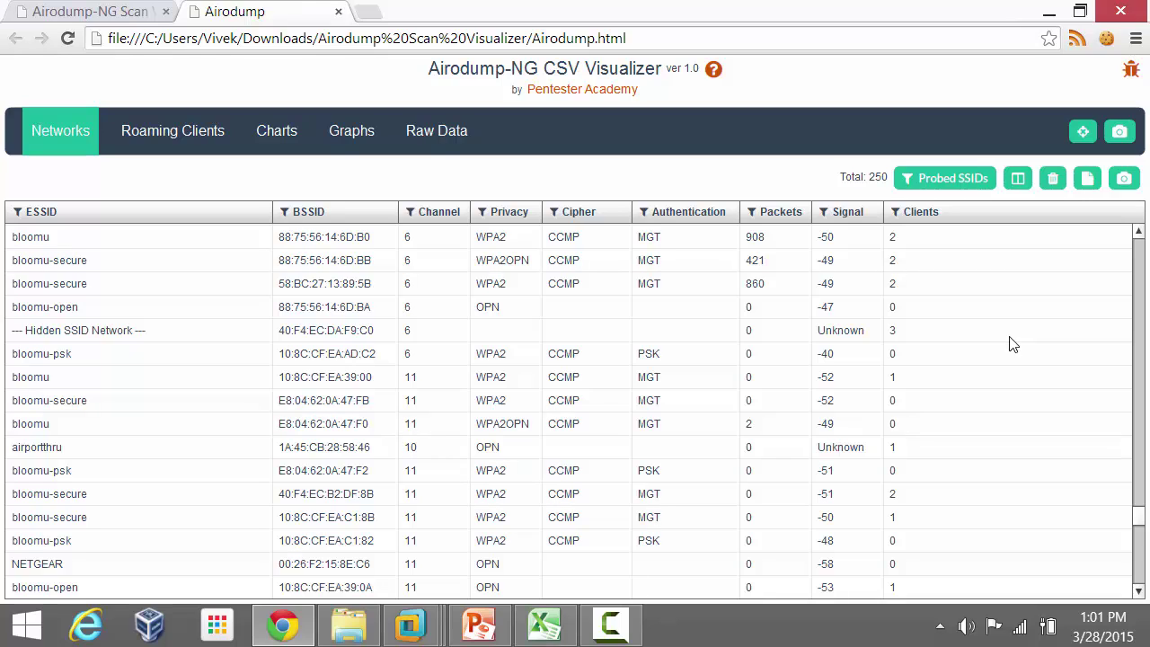
pyautogui.click(611, 624)
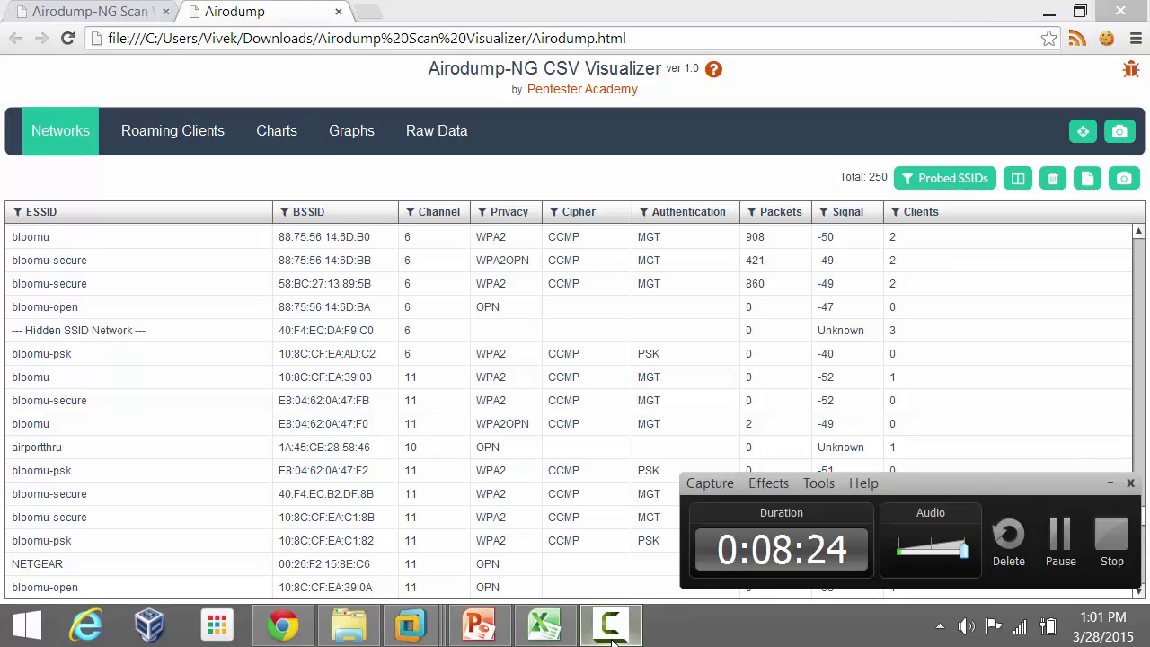
pyautogui.click(1060, 537)
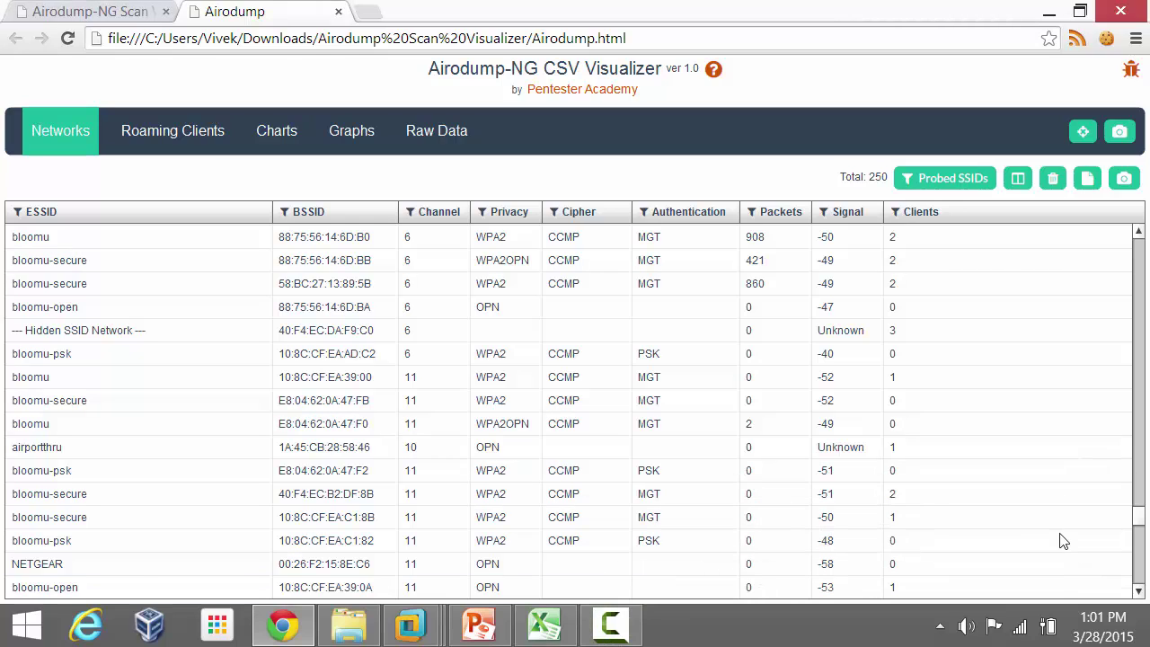
pyautogui.click(808, 338)
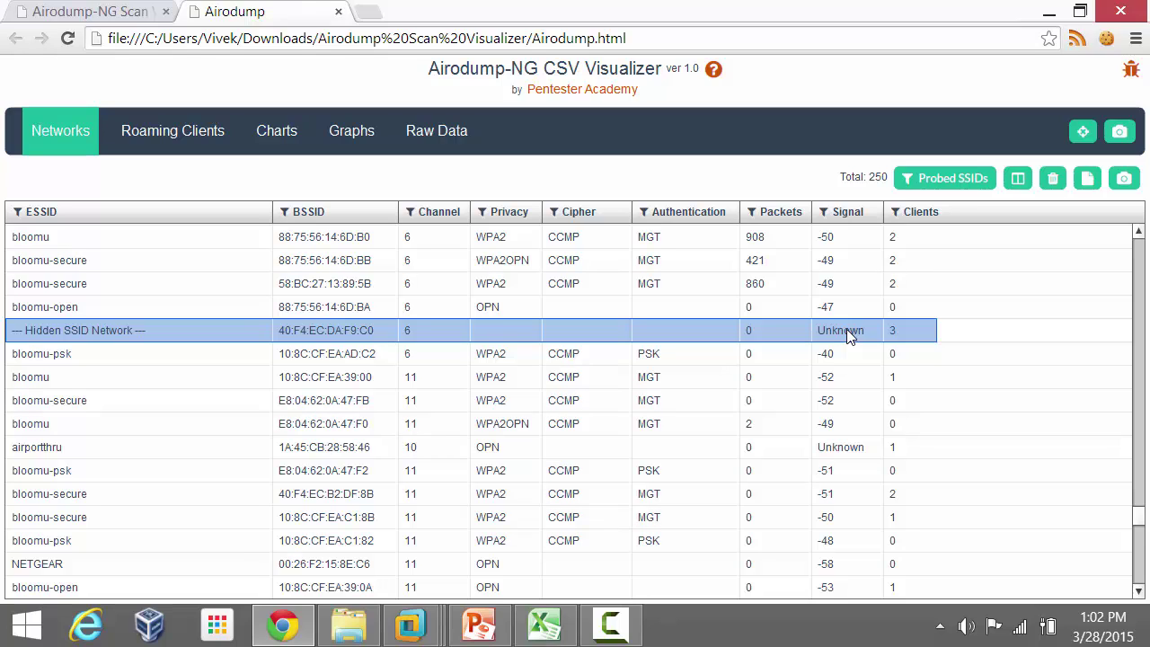
pyautogui.click(838, 446)
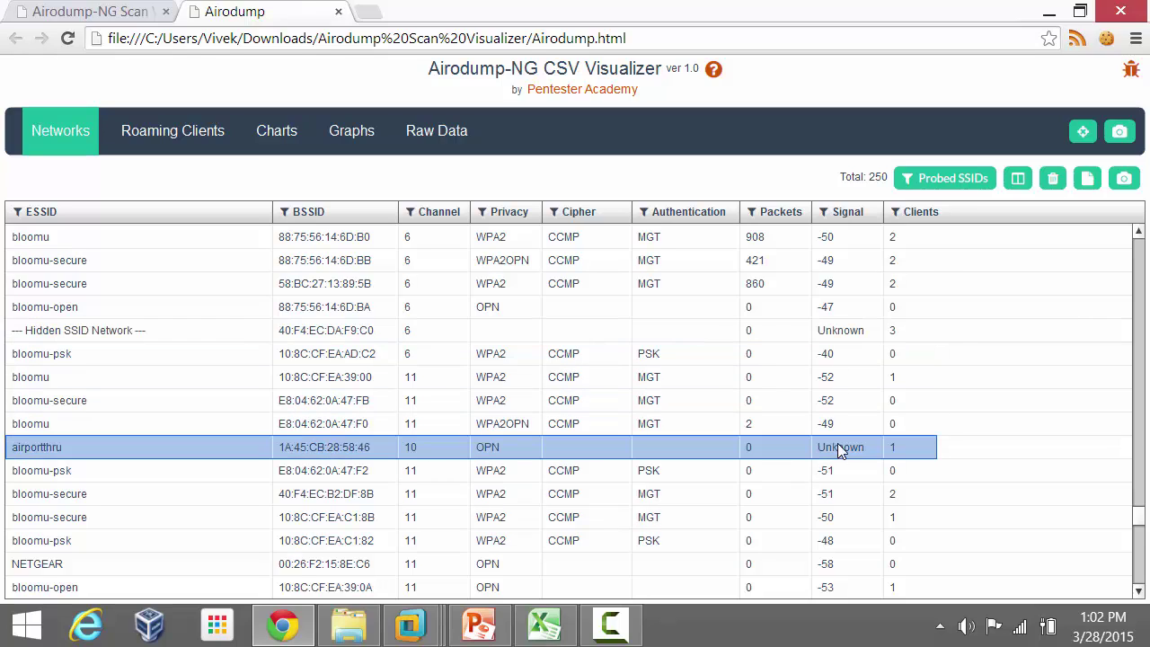
pyautogui.click(837, 330)
pyautogui.click(828, 449)
pyautogui.moveTo(1137, 512); pyautogui.dragTo(1139, 247)
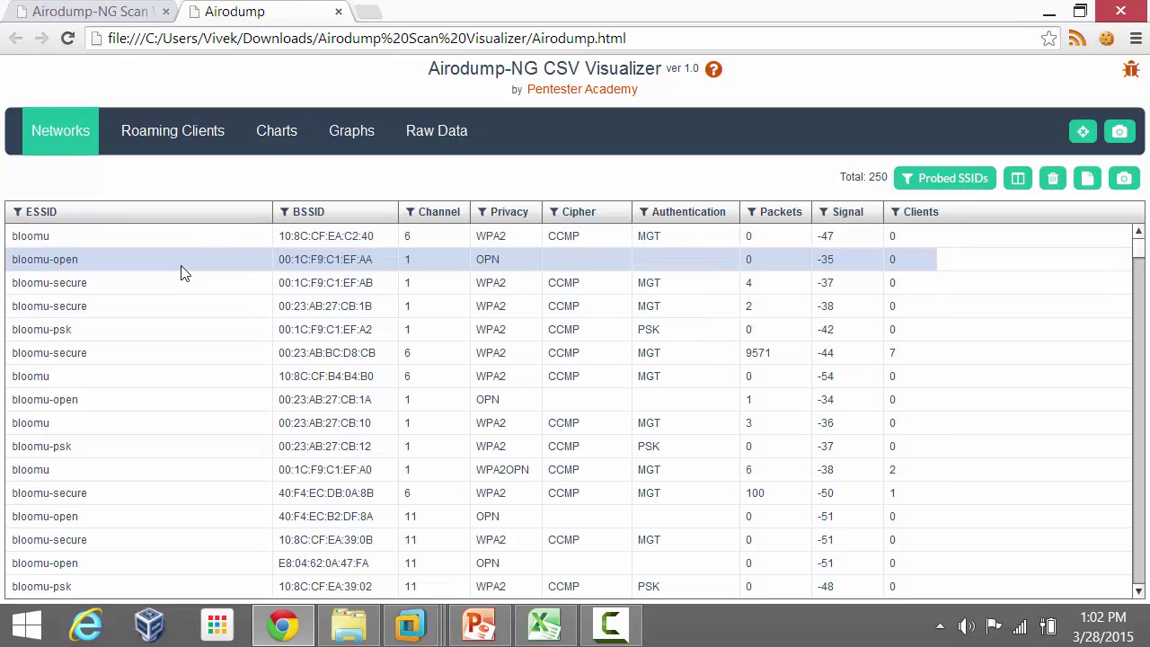
pyautogui.click(158, 120)
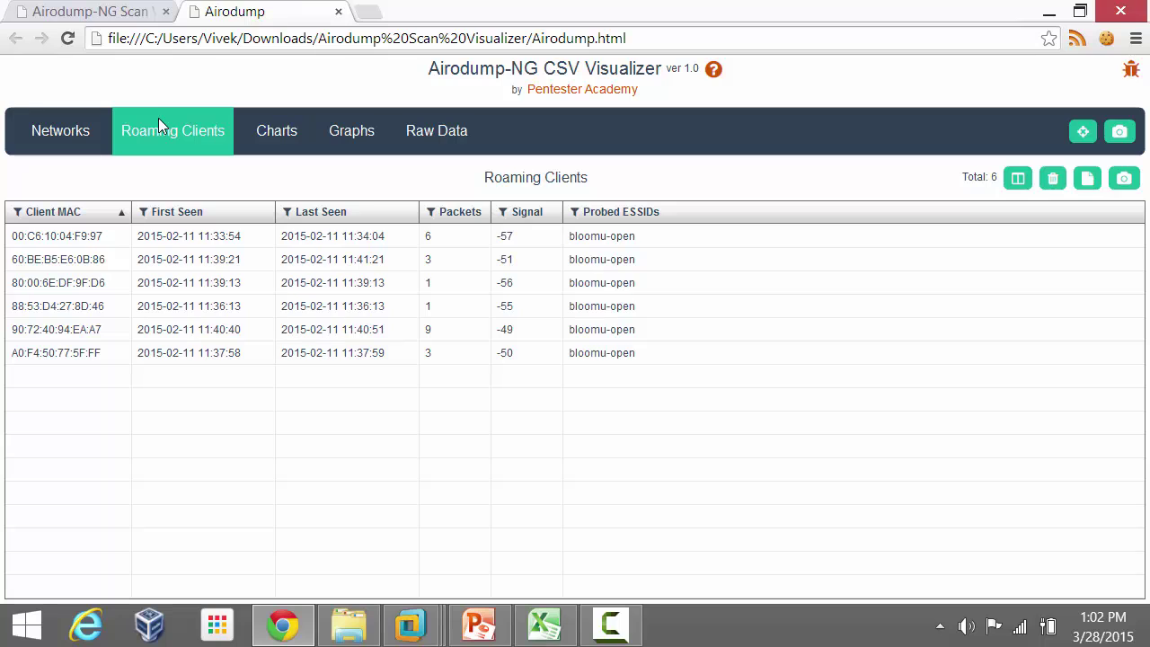
pyautogui.click(79, 129)
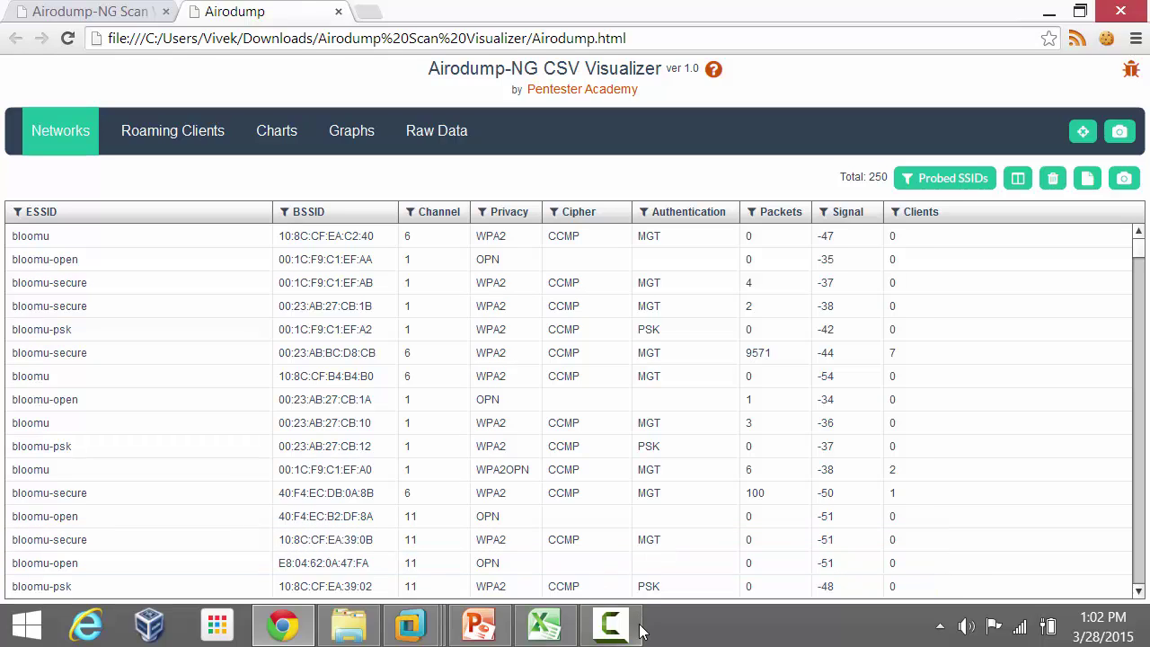
pyautogui.moveTo(632, 634)
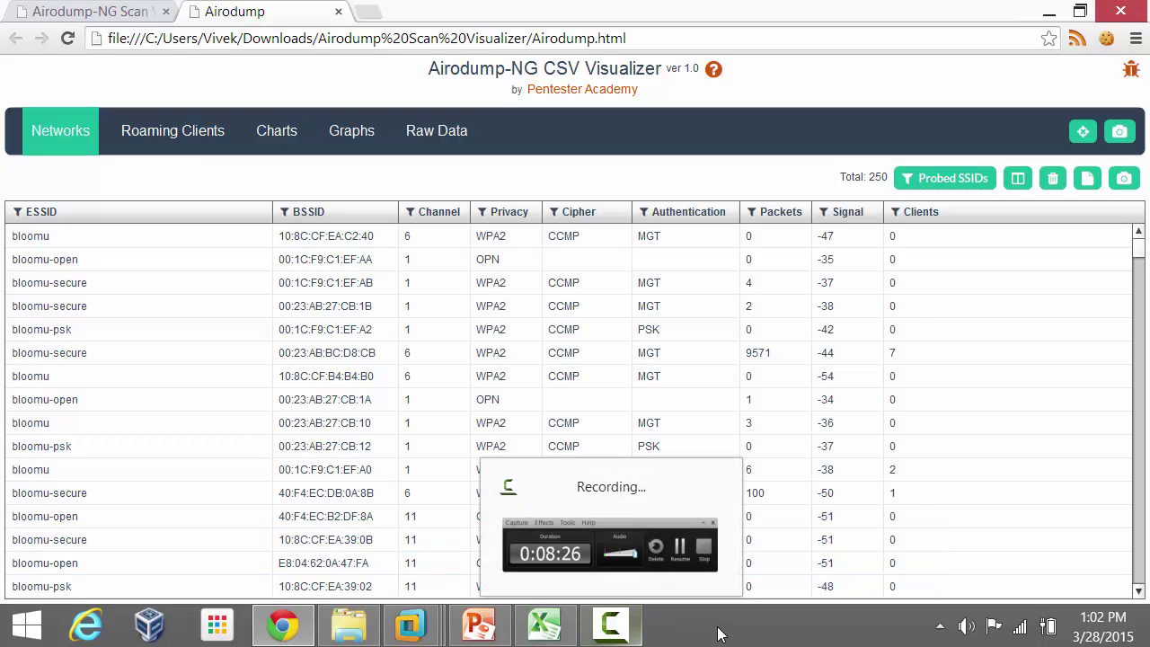